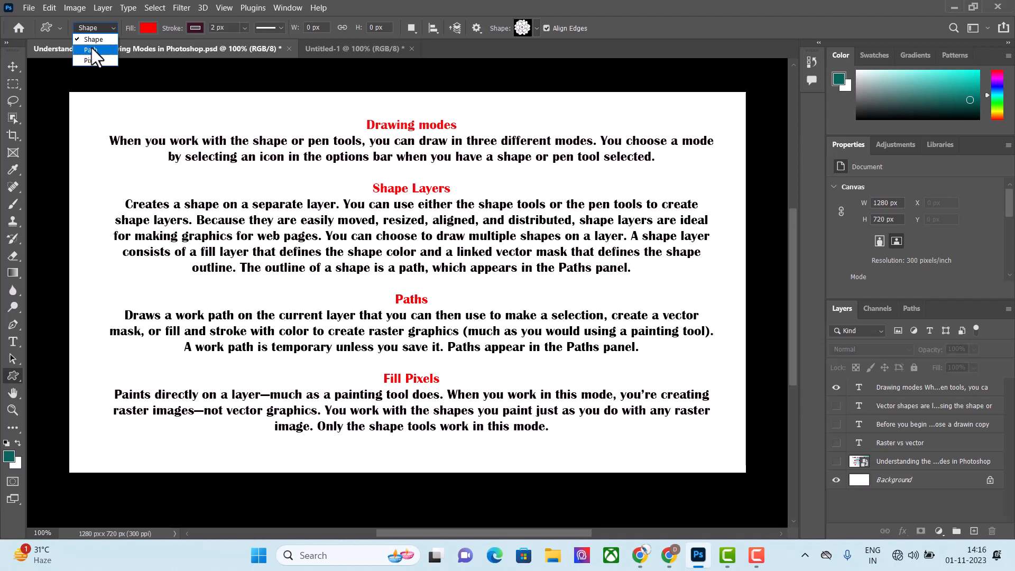
Switch the Custom Shape tool's drawing mode to Path, followed by Pixels, to compare their options
click(91, 49)
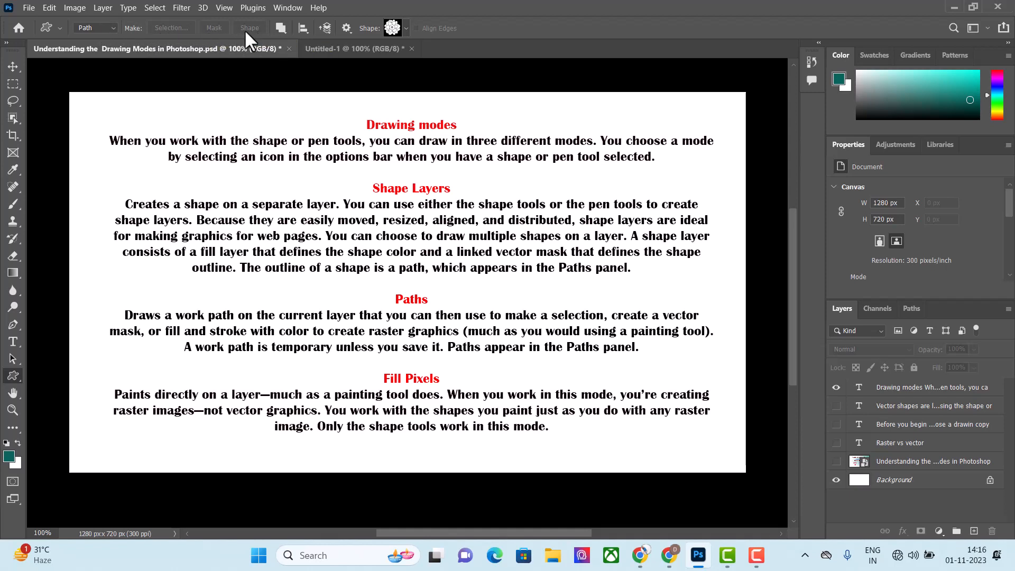
click(105, 27)
click(101, 56)
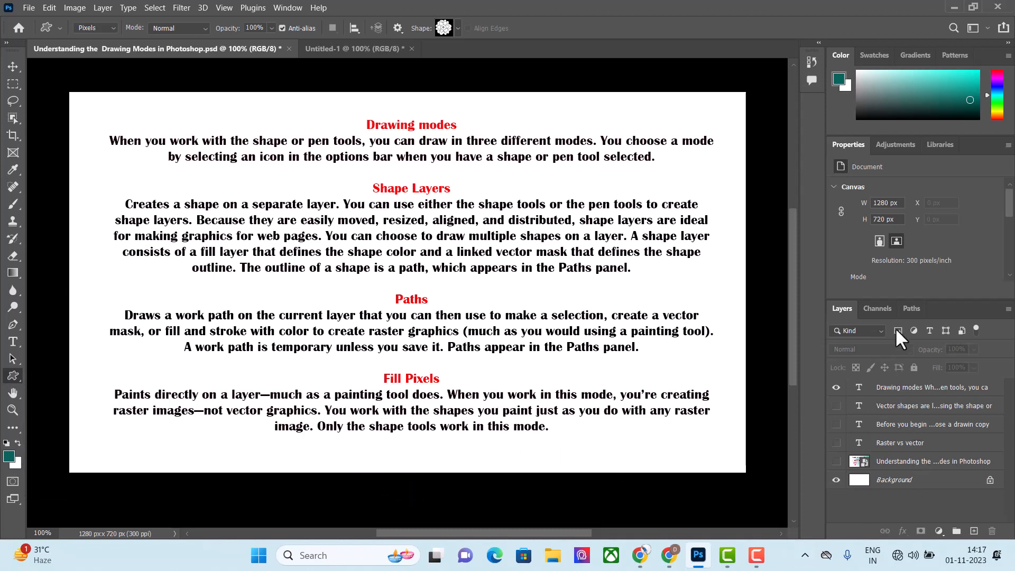
In the blank Untitled-1 document, activate the Custom Shape tool and set its drawing mode to Shape
click(322, 49)
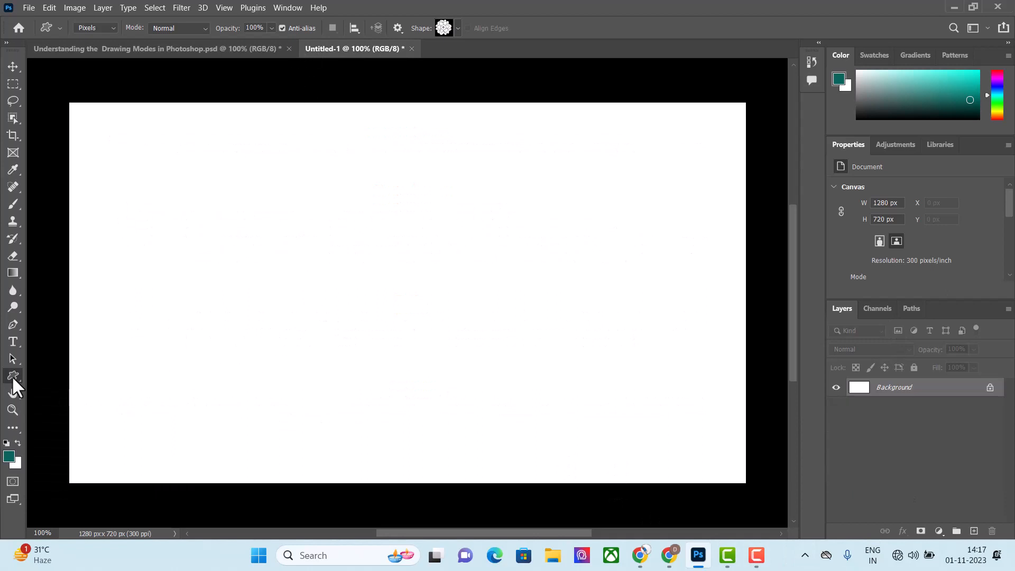
right_click(13, 377)
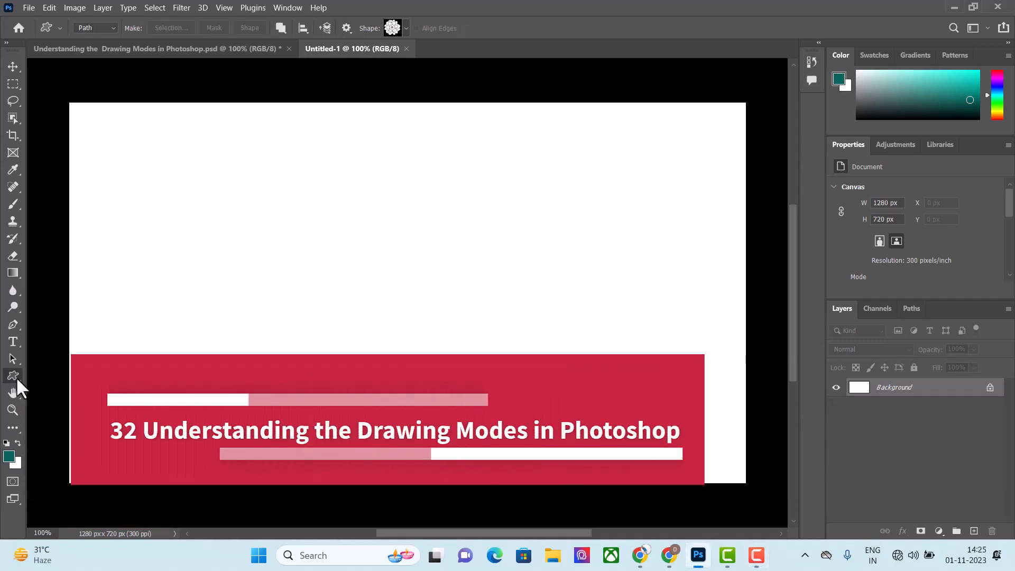
right_click(17, 377)
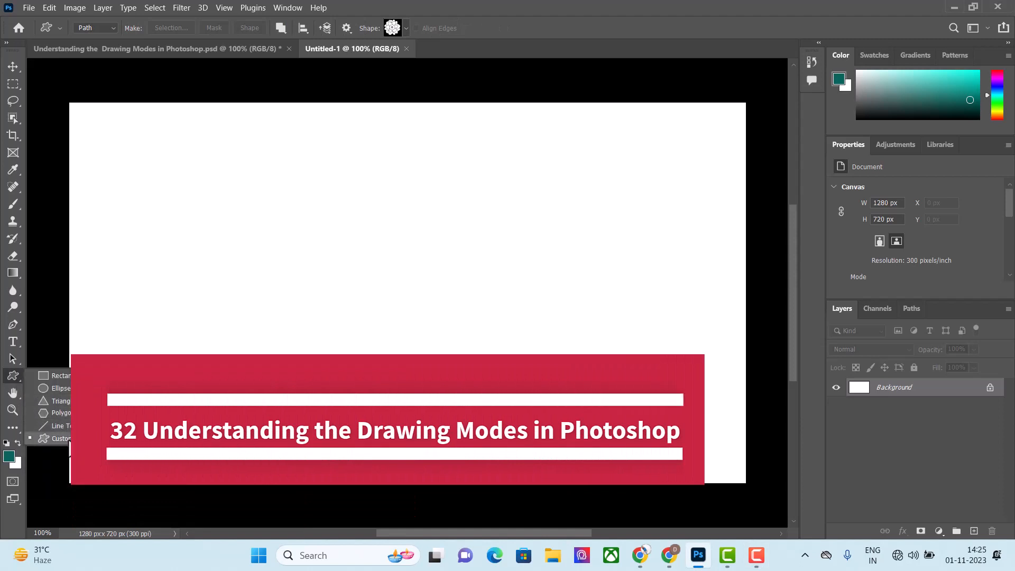
click(68, 440)
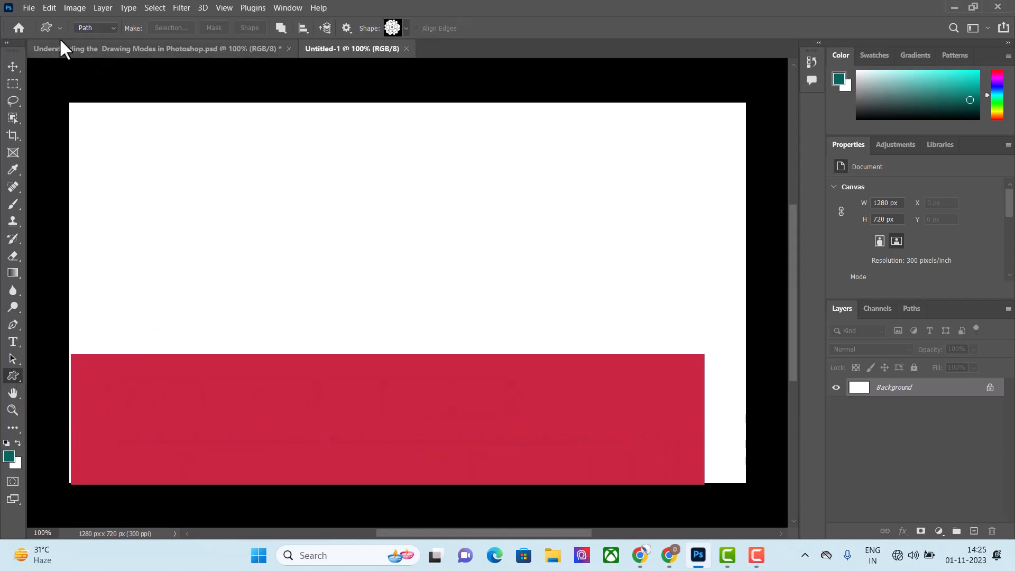
click(112, 28)
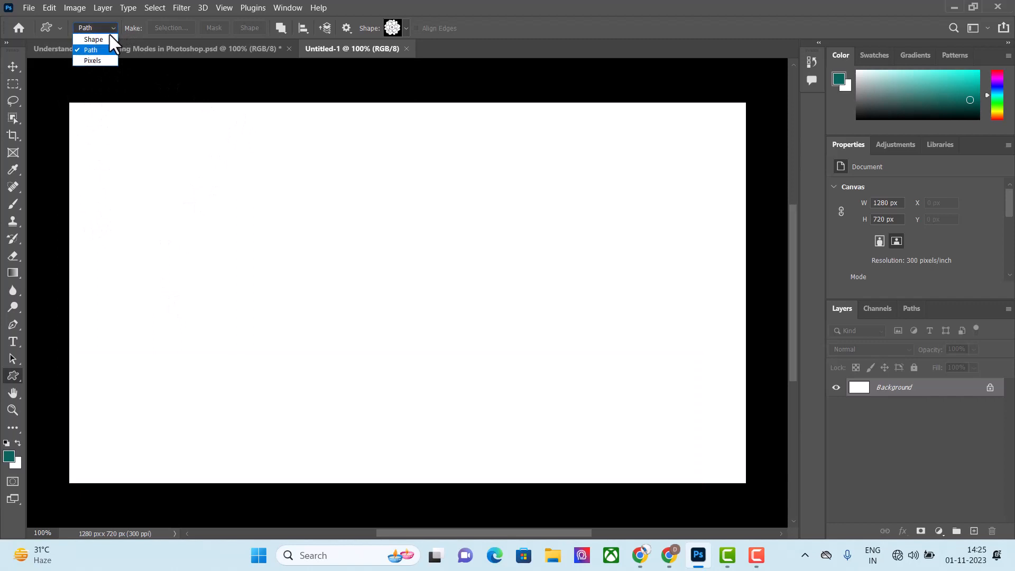
click(105, 42)
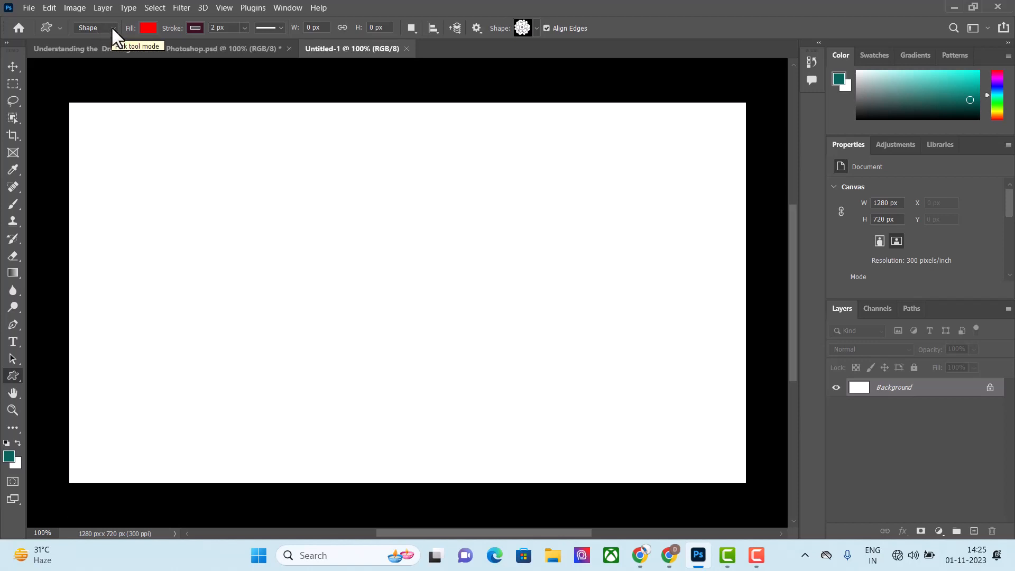
Draw the last custom shape of the Flowers group, about 243 by 205 px, in the canvas's upper-left area
click(533, 29)
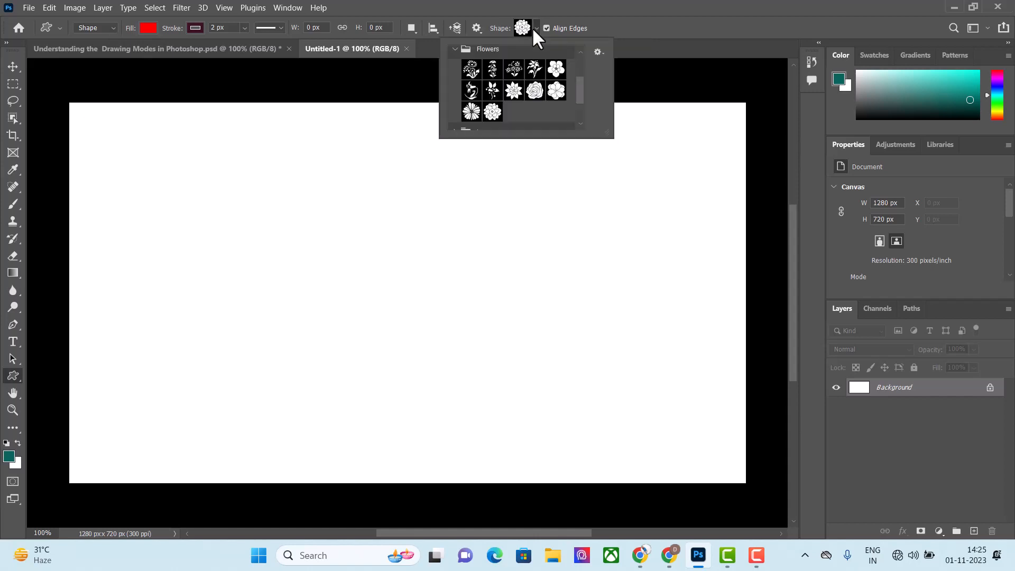
scroll(537, 95, up, 3)
scroll(548, 103, down, 2)
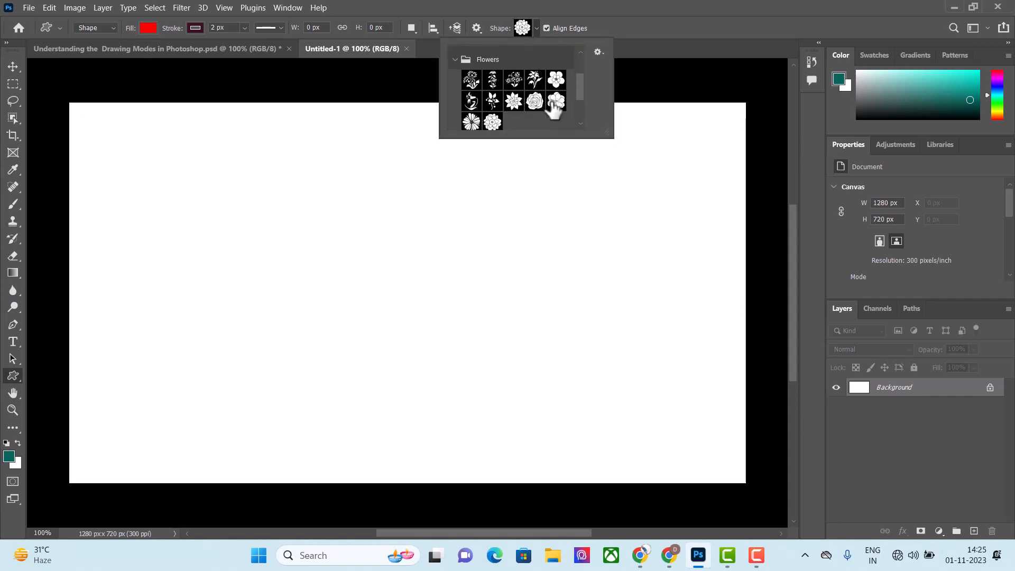
click(493, 122)
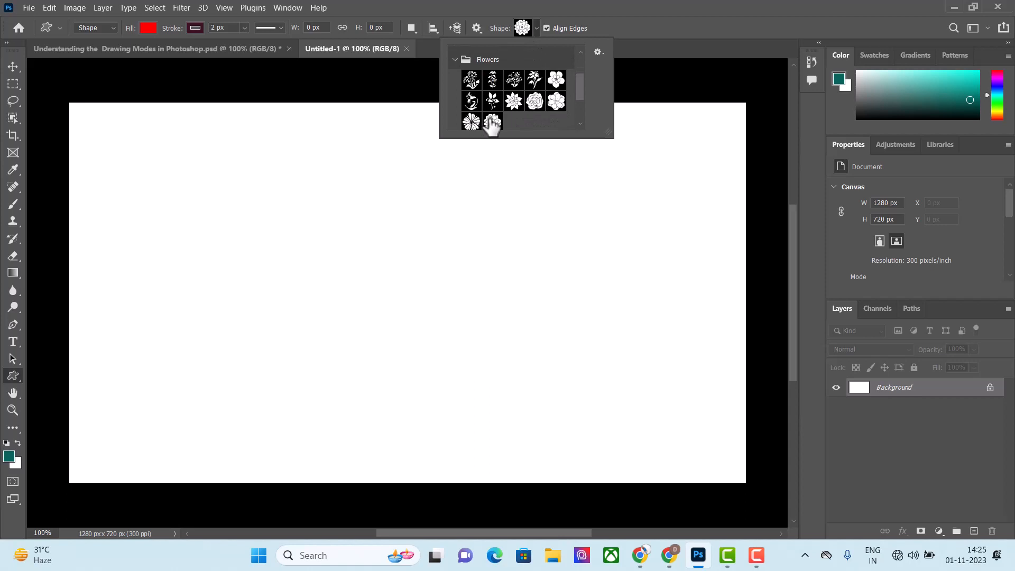
drag(117, 146, 244, 253)
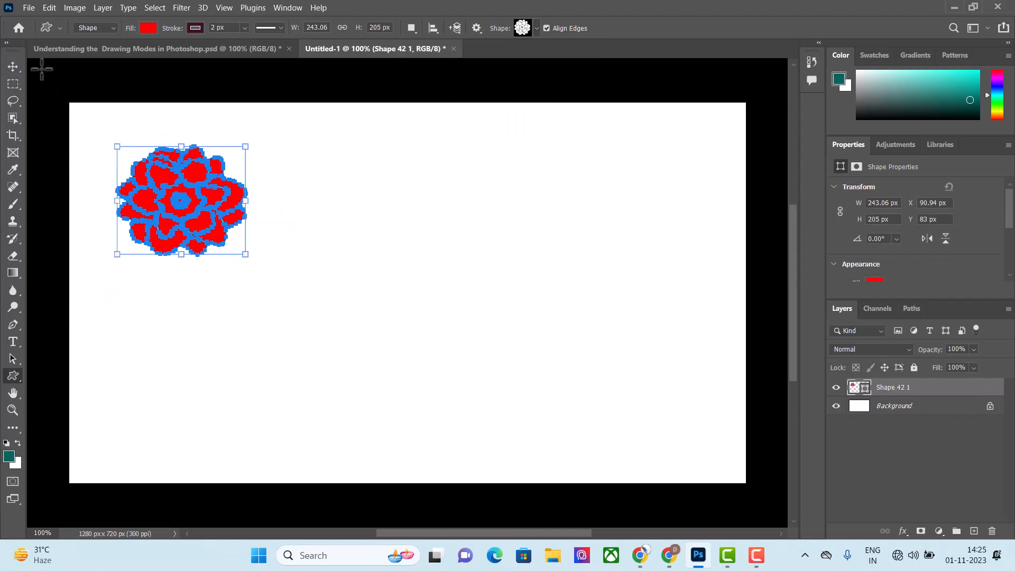
Move the flower to about X 117 px, Y 47 px and undock the Properties panel over the canvas
click(12, 67)
drag(142, 182, 182, 167)
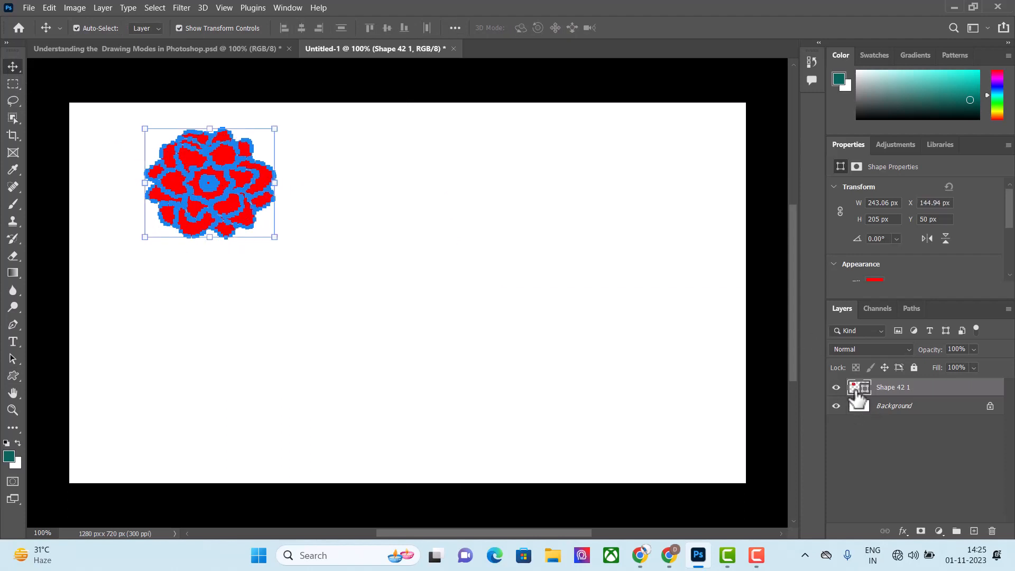
mouse_move(827, 146)
mouse_down()
mouse_move(750, 137)
mouse_move(645, 72)
mouse_move(608, 87)
mouse_move(613, 105)
mouse_up()
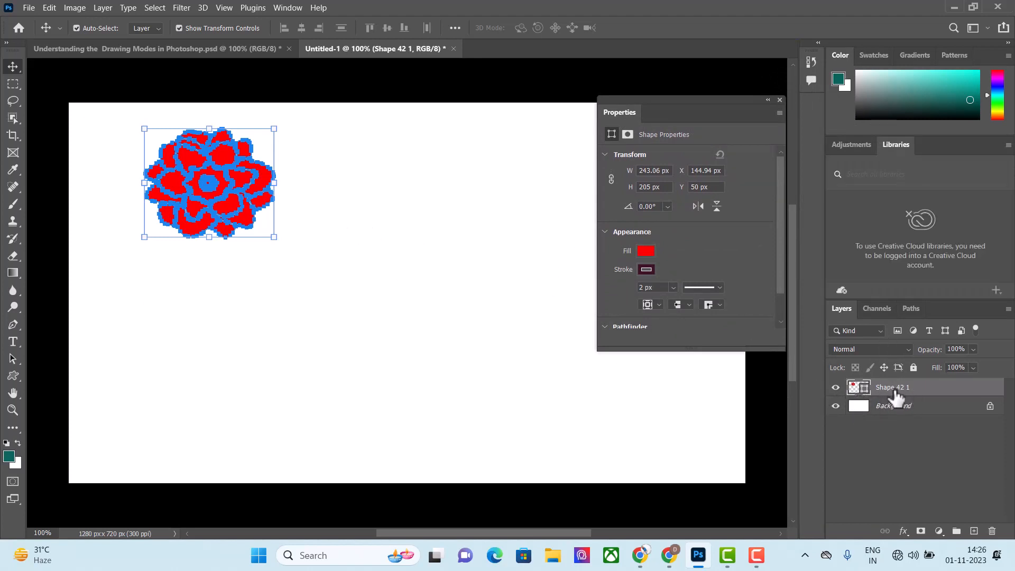
drag(214, 193, 170, 182)
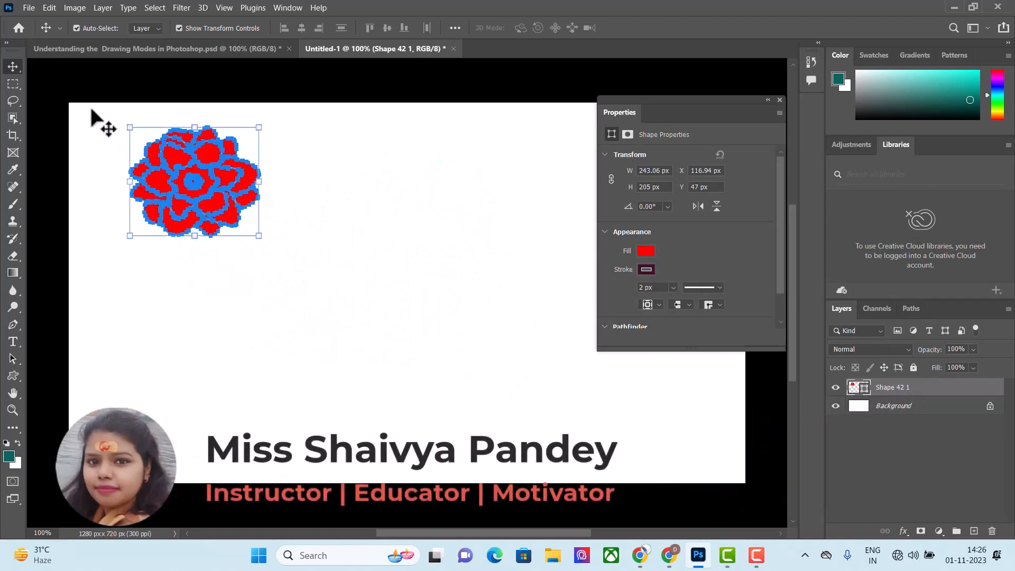
Set the flower shape's stroke width to 4.68 px
click(11, 377)
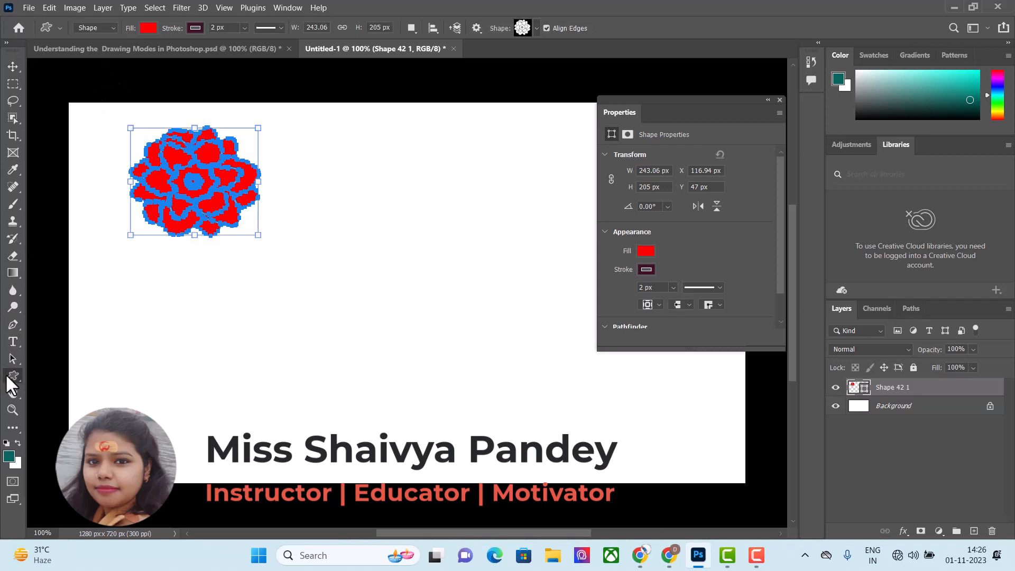
click(245, 28)
mouse_move(250, 42)
mouse_down()
mouse_move(272, 45)
mouse_move(249, 46)
mouse_up()
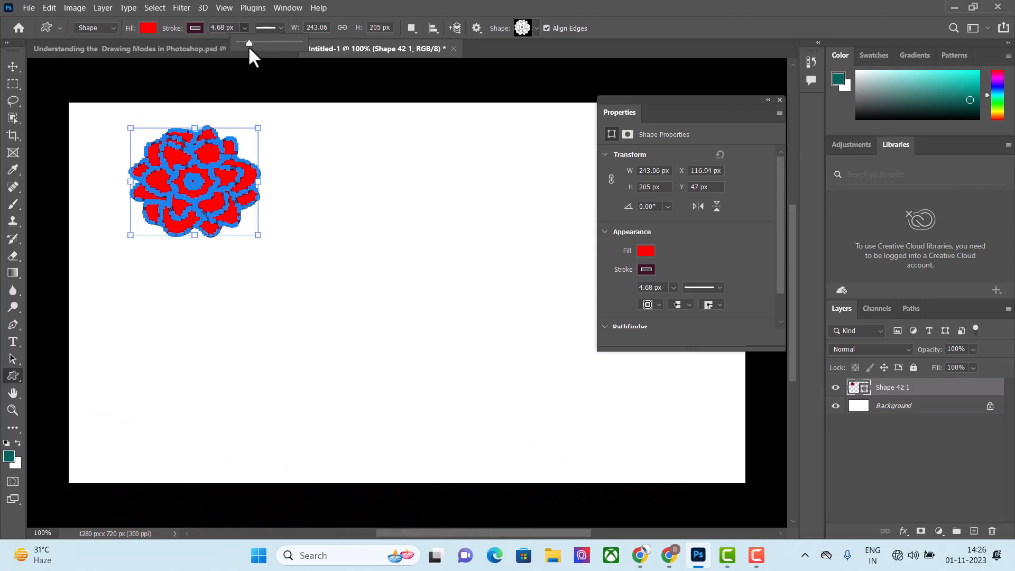
Try recently used solid colors, no fill and a solid yellow fill on the flower shape
click(148, 28)
click(184, 97)
click(197, 97)
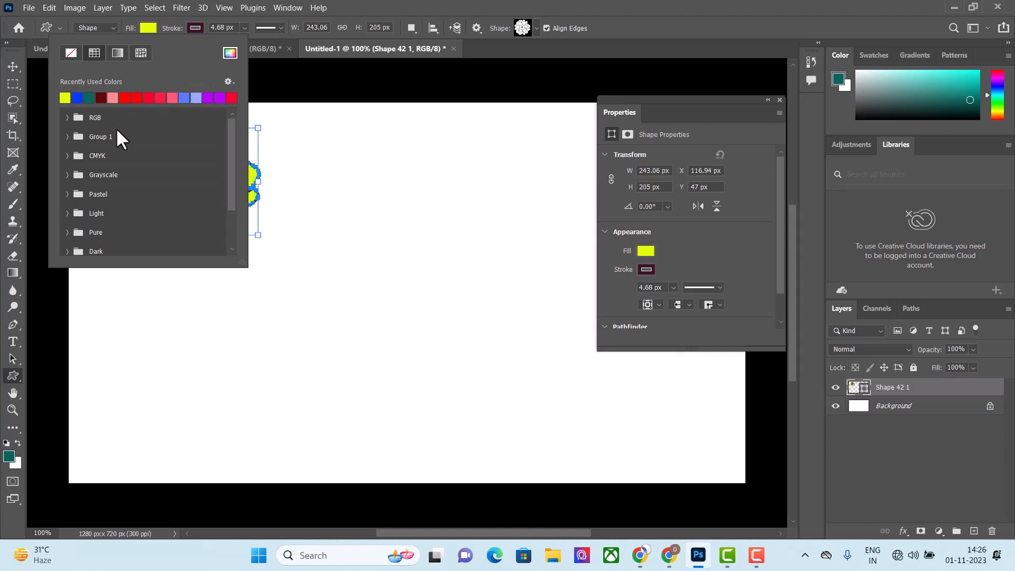
click(71, 53)
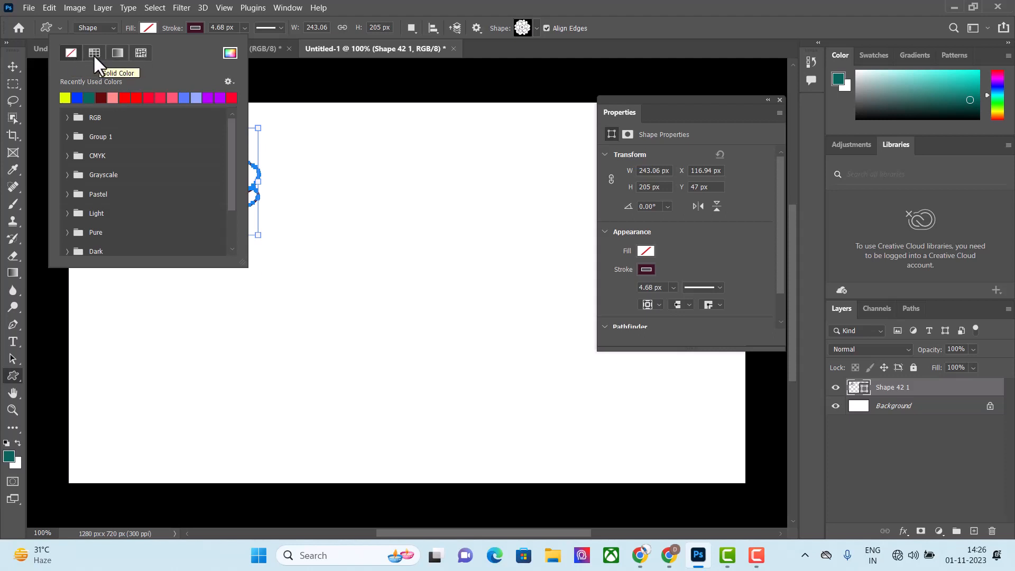
click(93, 54)
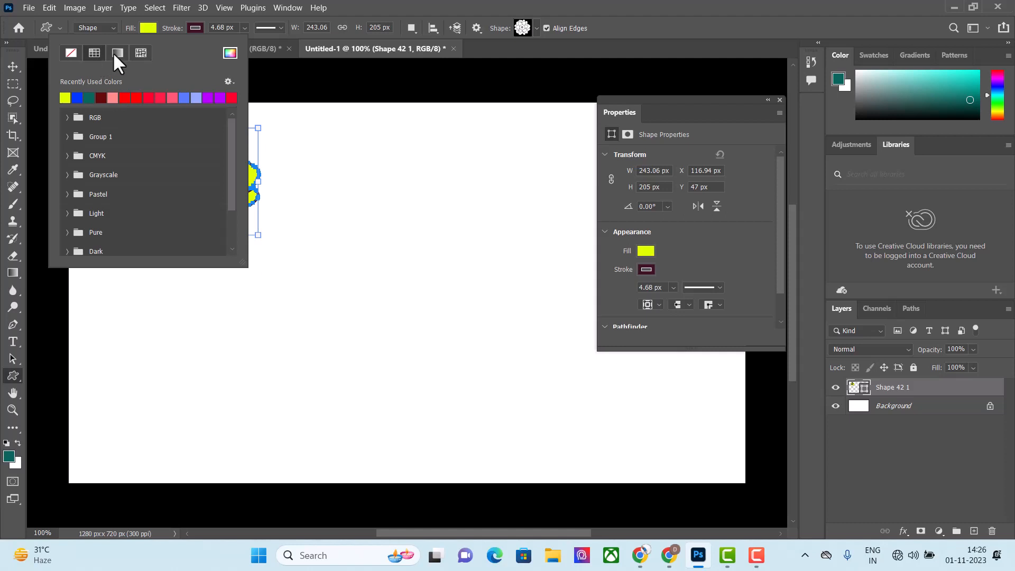
Try several gradient presets as the flower's fill, ending with the purple-to-pink linear gradient
click(114, 54)
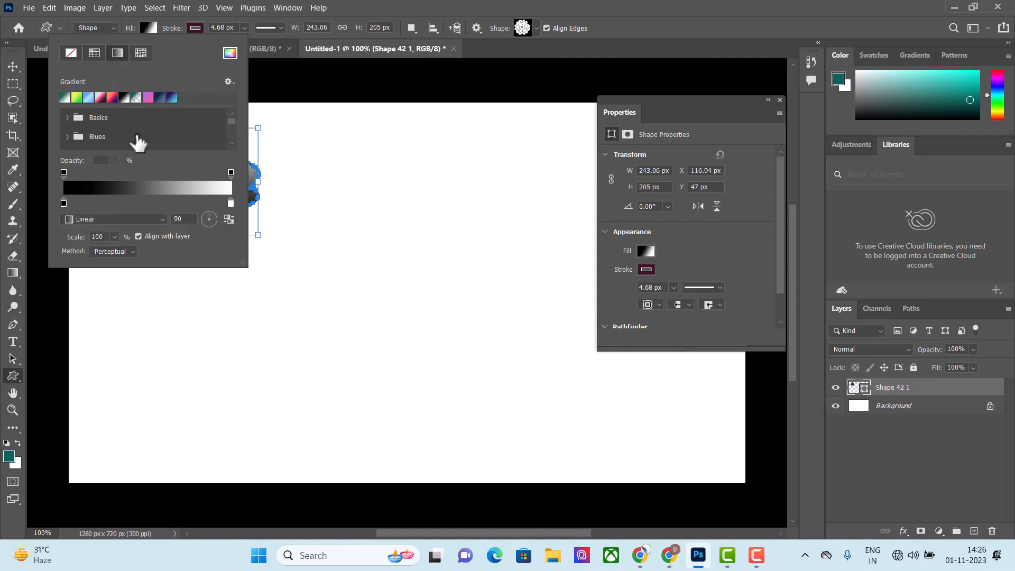
click(113, 98)
click(126, 97)
click(137, 97)
click(148, 98)
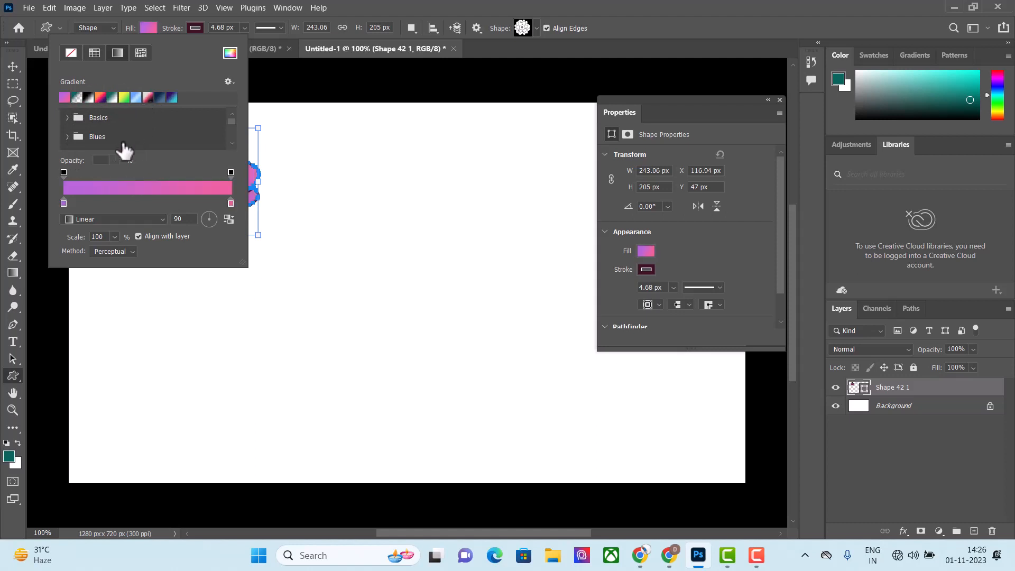
Try pattern fills from the Trees group on the flower shape, ending with the first dark green pattern
click(140, 53)
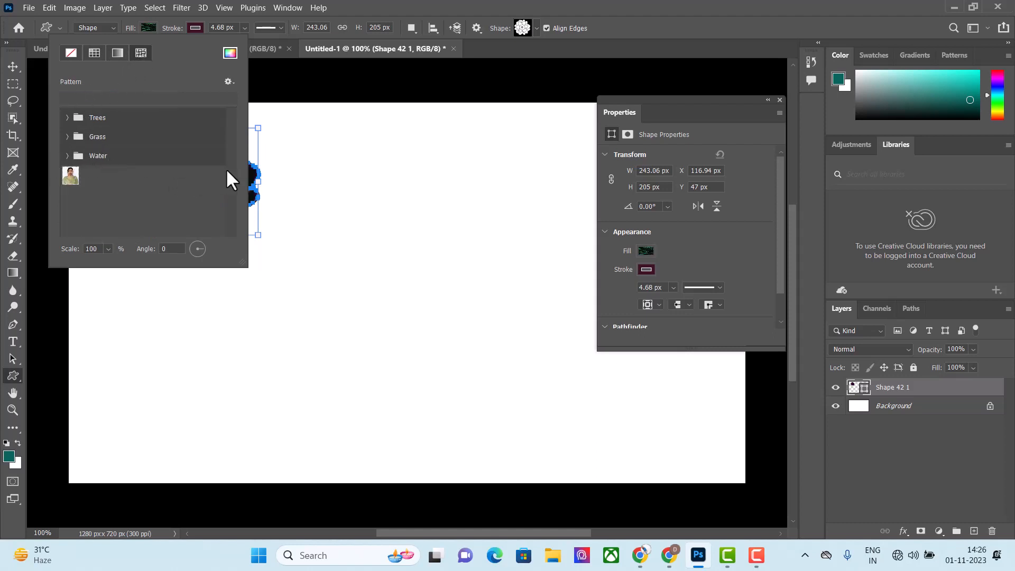
click(65, 118)
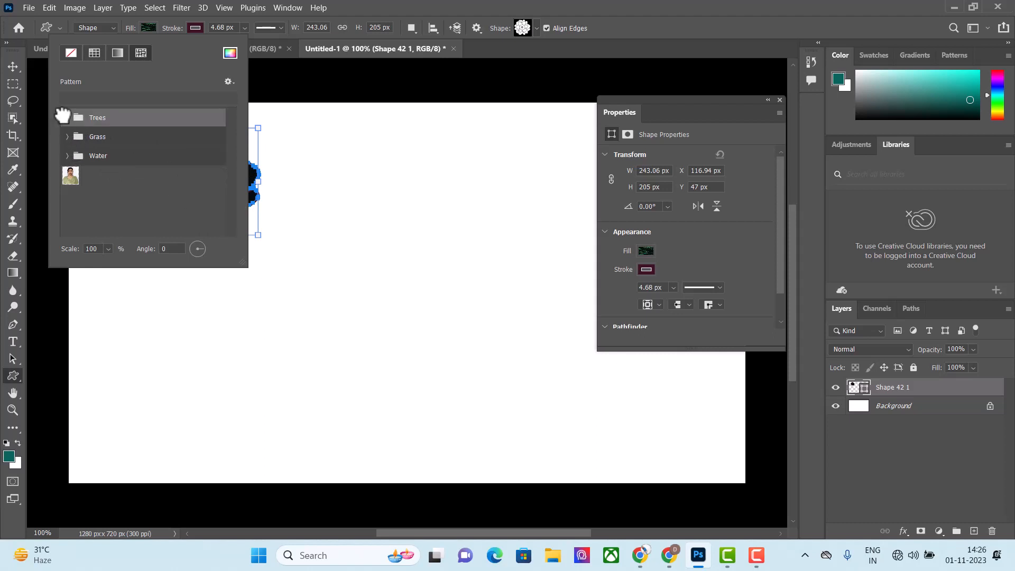
click(67, 118)
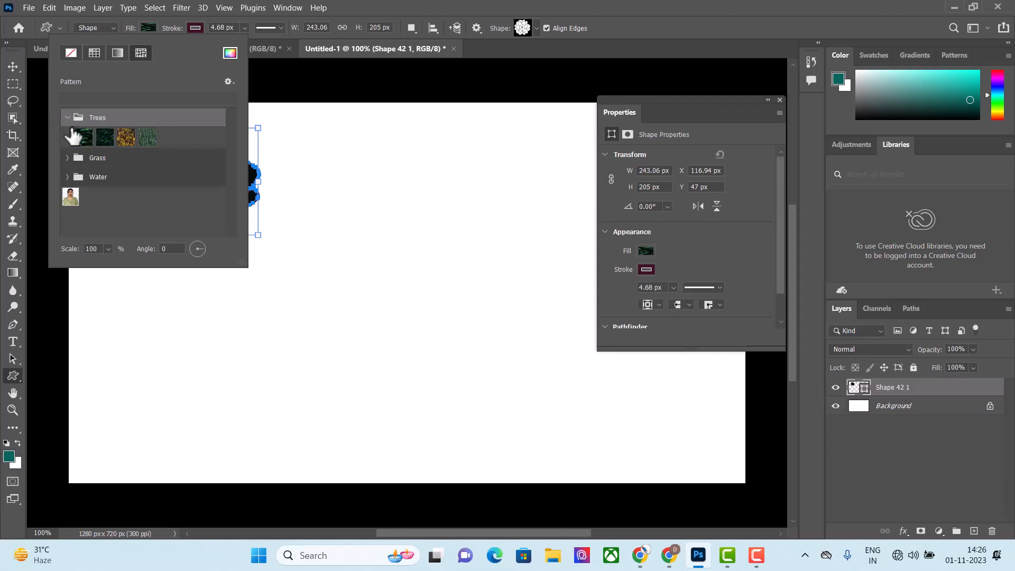
click(127, 139)
click(102, 139)
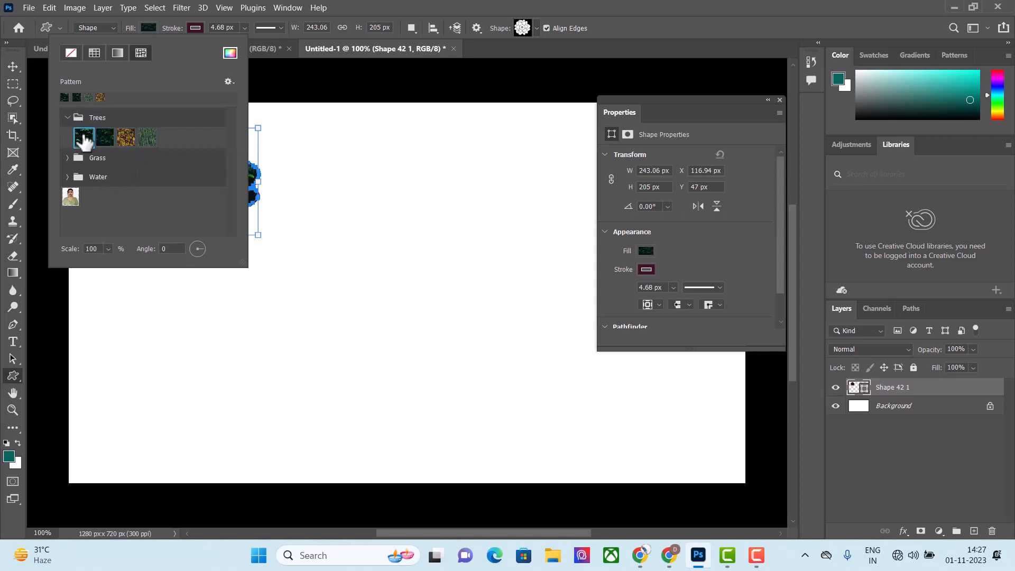
click(70, 118)
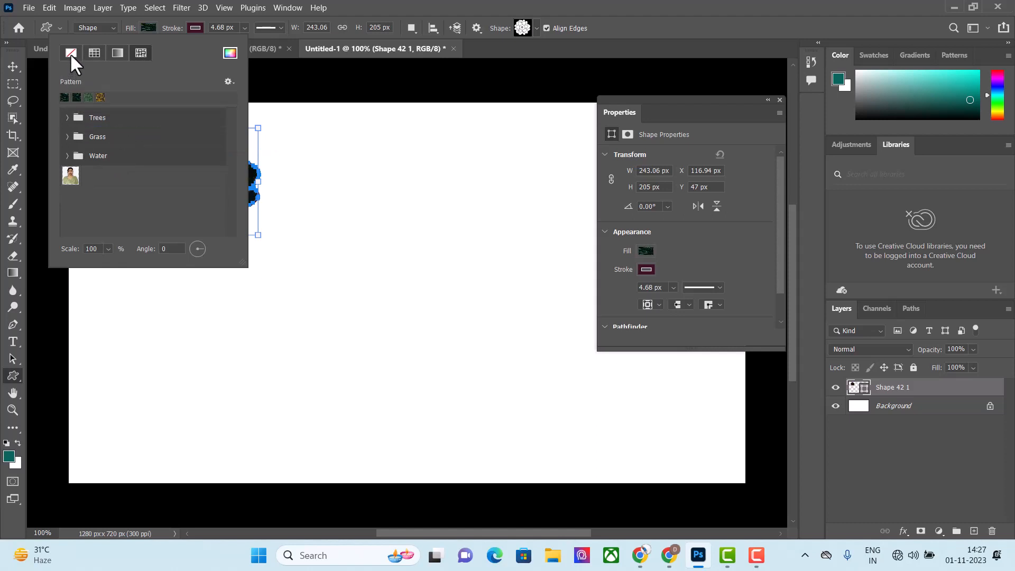
Fill the flower shape with the solid red from the recently used colors
click(92, 52)
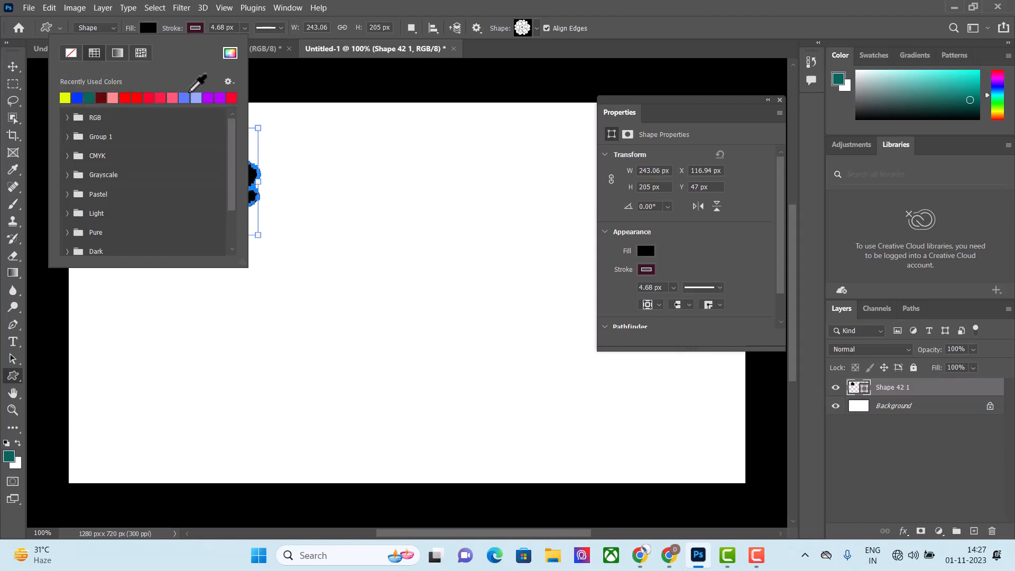
click(233, 98)
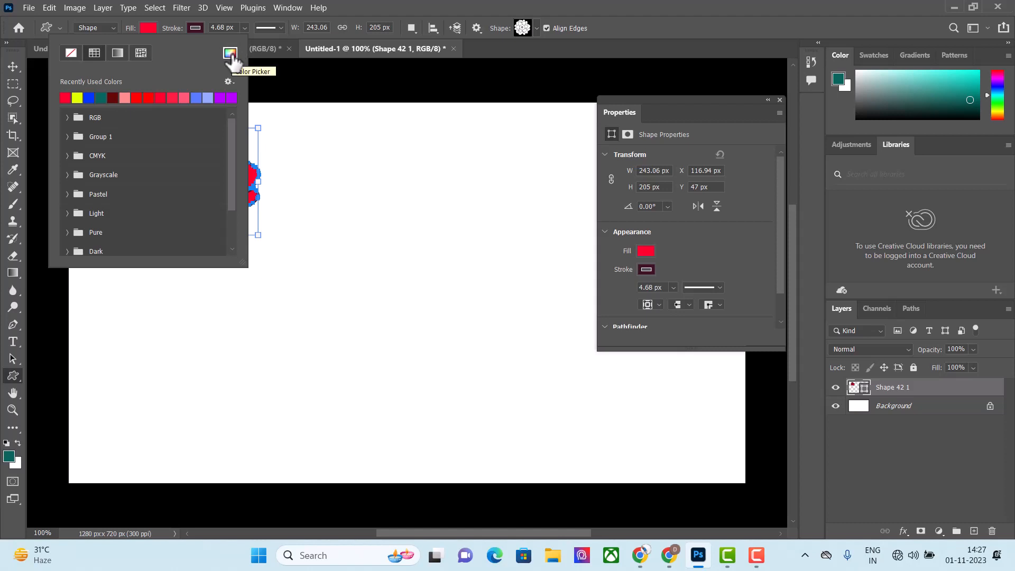
click(260, 73)
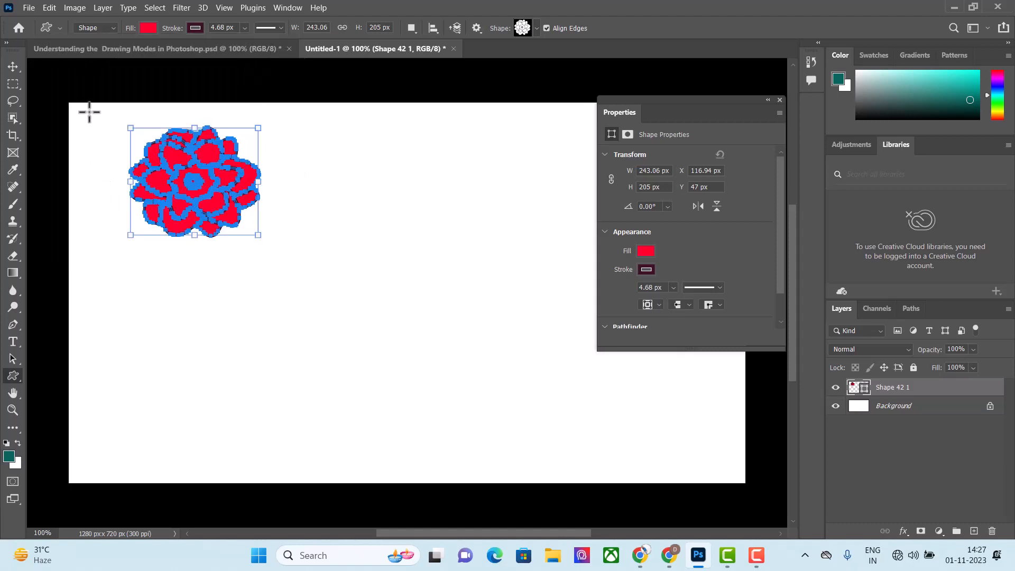
Set the drawing mode to Path and draw the same flower, about 317 by 321 px, near the canvas's center
click(108, 26)
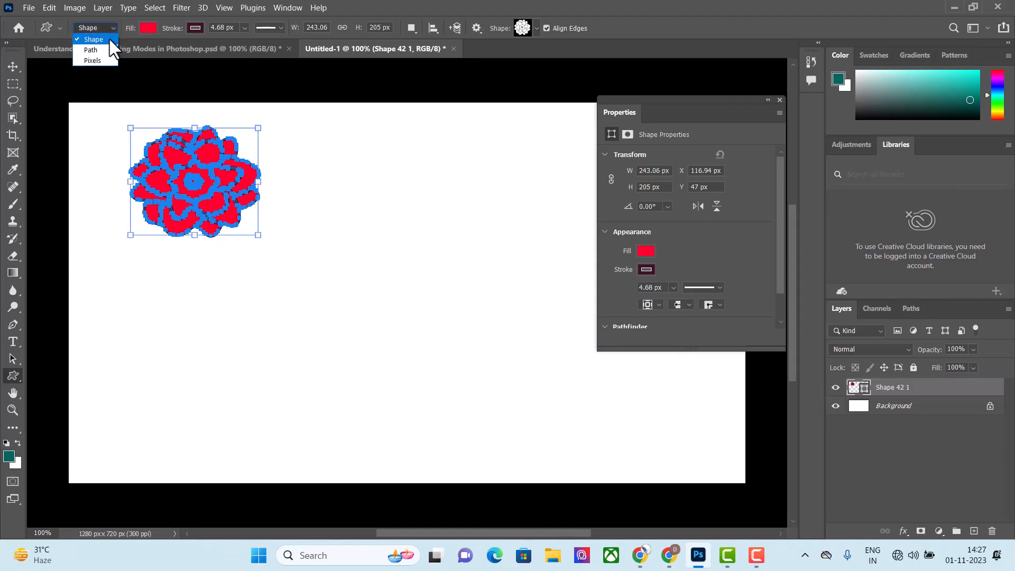
click(91, 50)
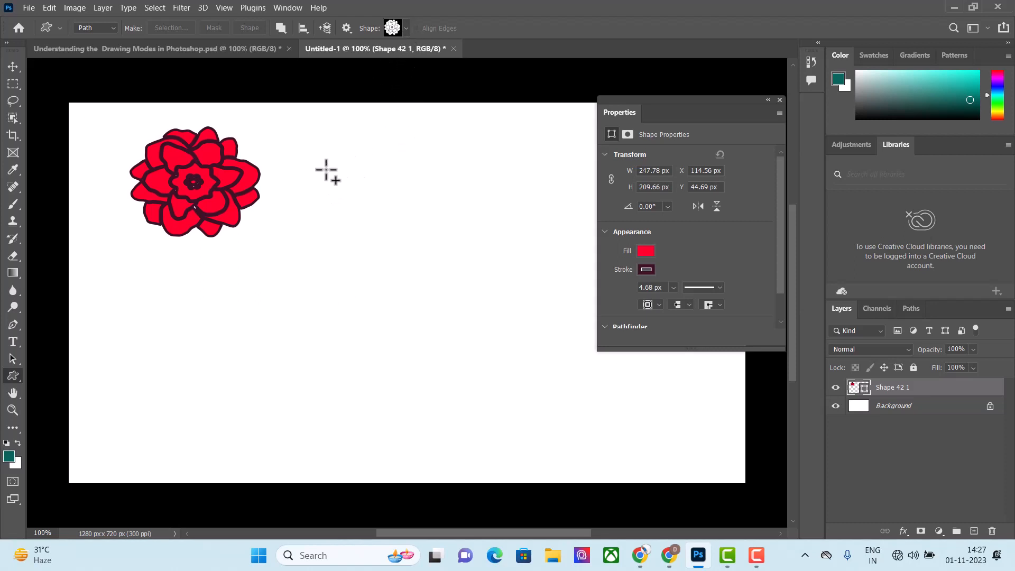
drag(309, 194, 475, 362)
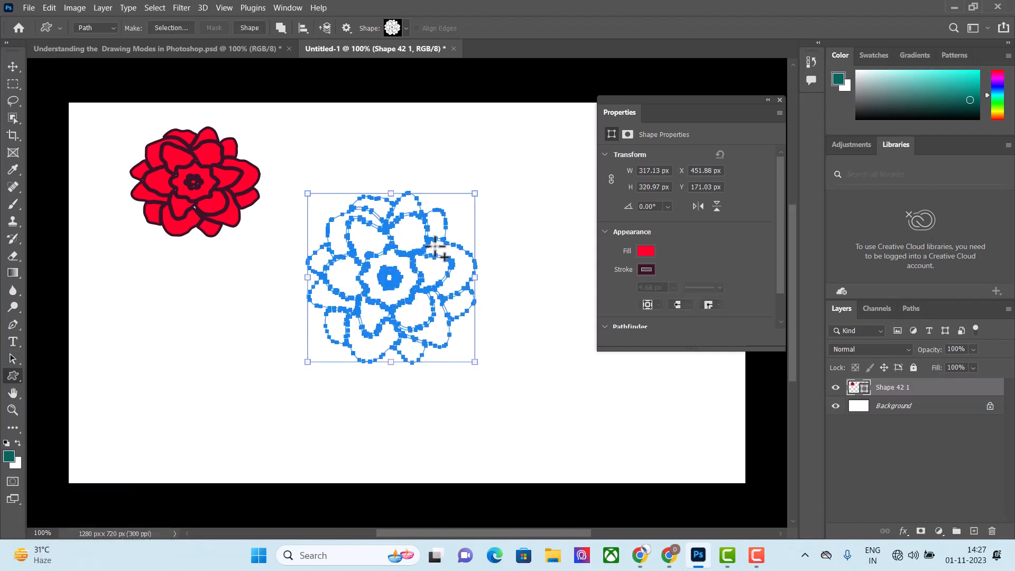
mouse_move(390, 268)
mouse_down()
mouse_move(393, 294)
mouse_move(311, 298)
mouse_move(410, 290)
mouse_move(380, 285)
mouse_up()
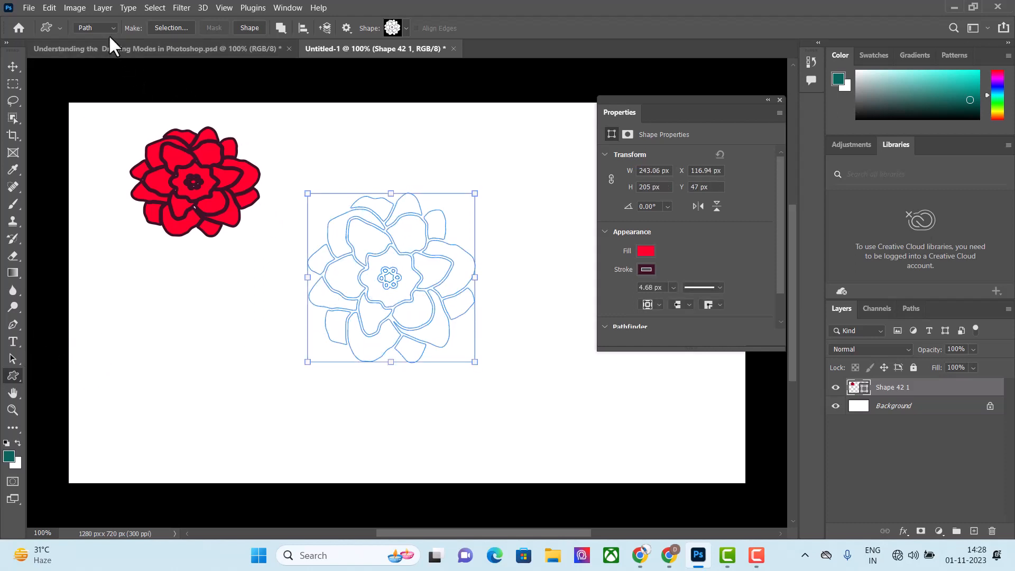
Select the whole flower path with the Path Selection tool and move it to about X 463 px, Y 188 px
click(12, 360)
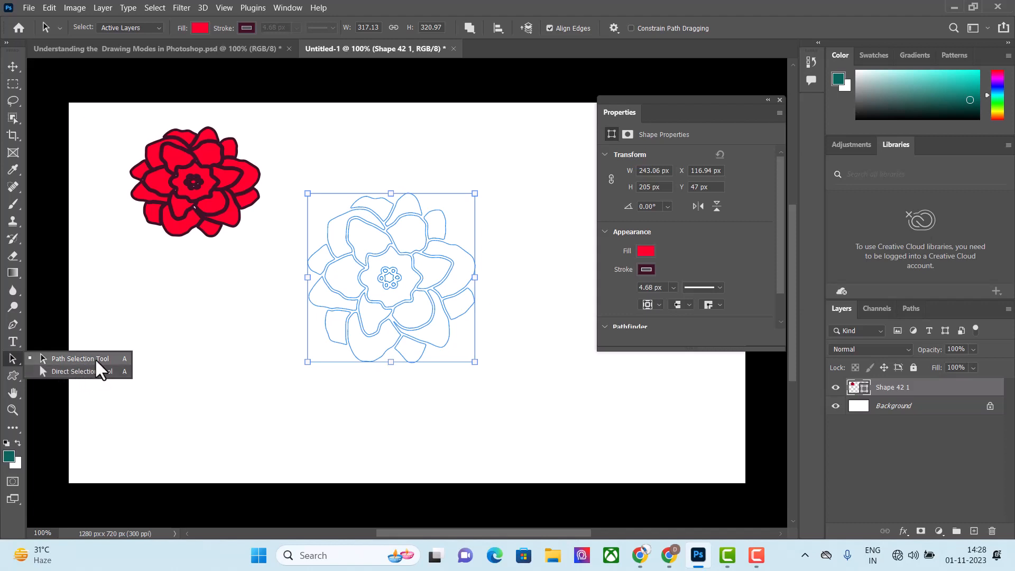
click(95, 357)
click(390, 266)
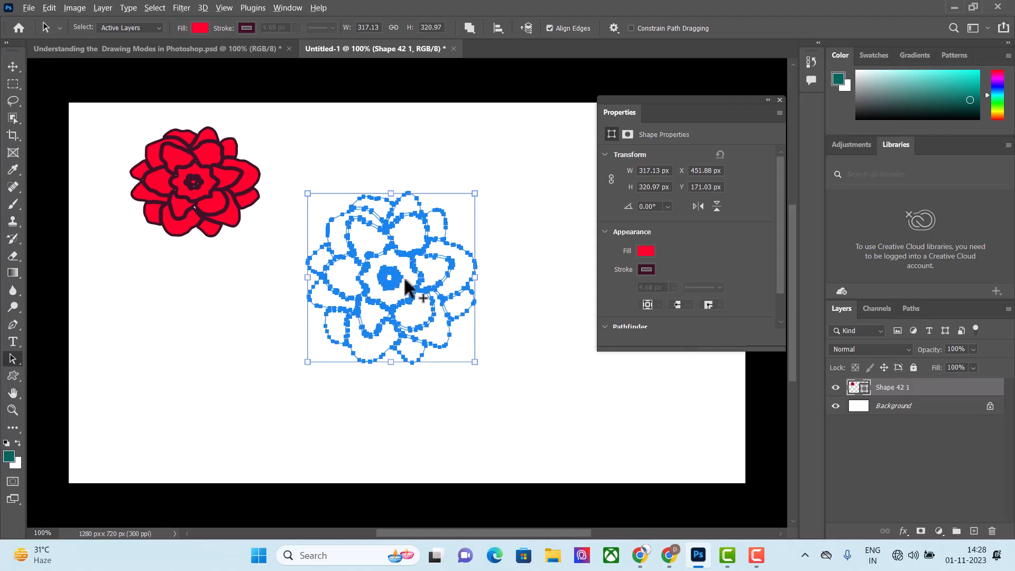
scroll(412, 279, up, 3)
scroll(415, 279, up, 6)
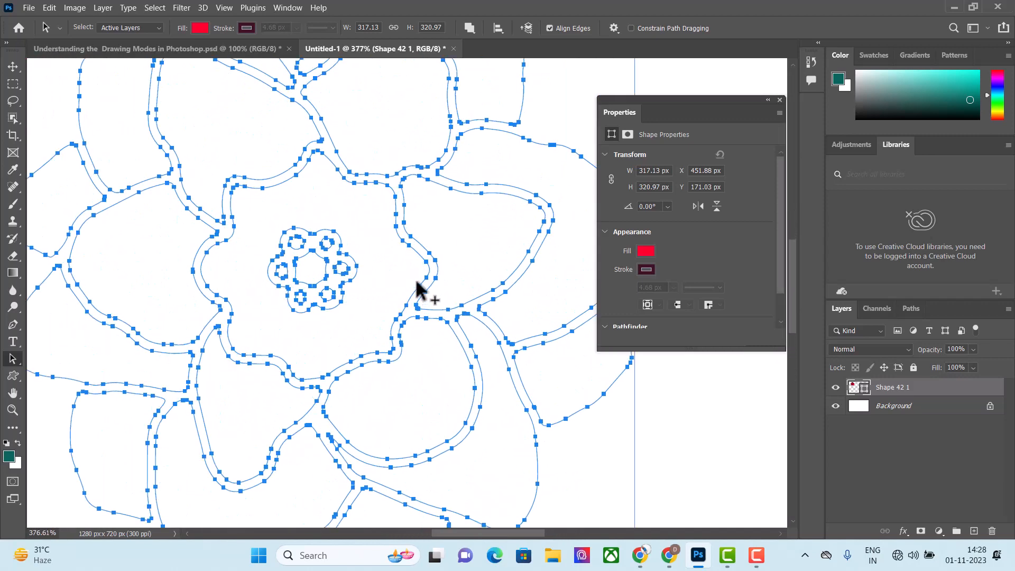
drag(342, 142, 328, 166)
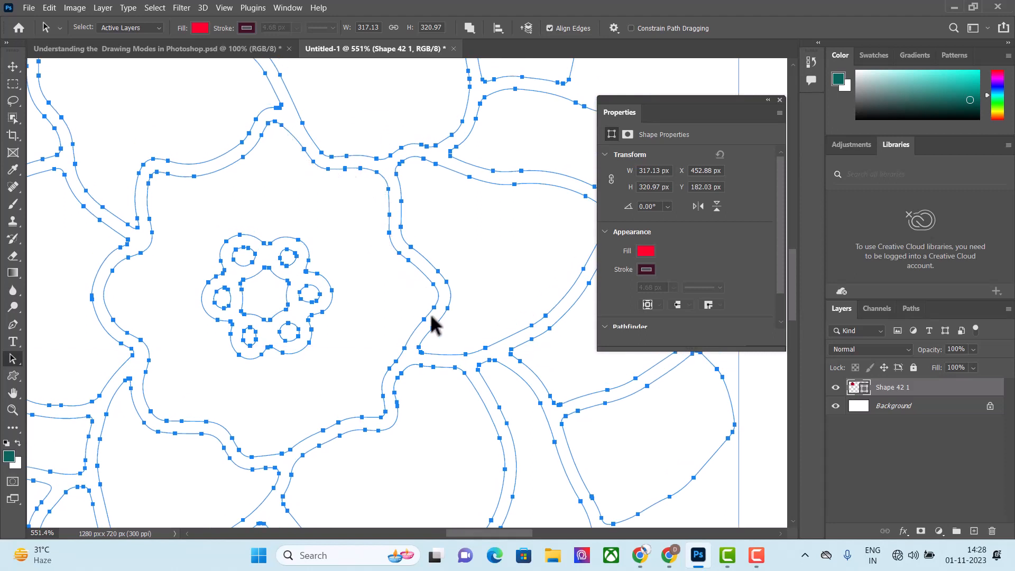
scroll(355, 338, up, 1)
scroll(356, 339, down, 1)
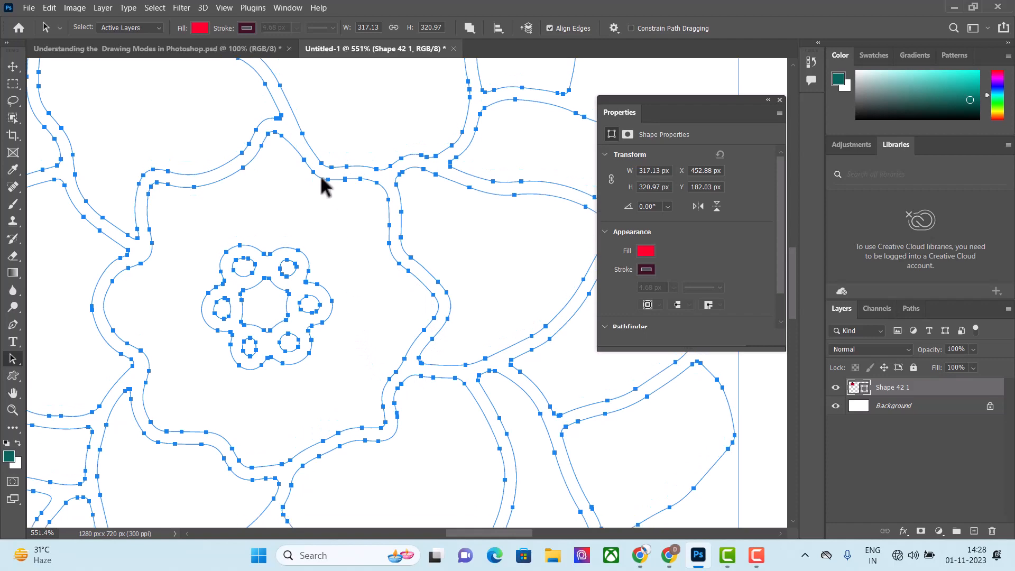
scroll(328, 194, up, 1)
drag(247, 186, 264, 203)
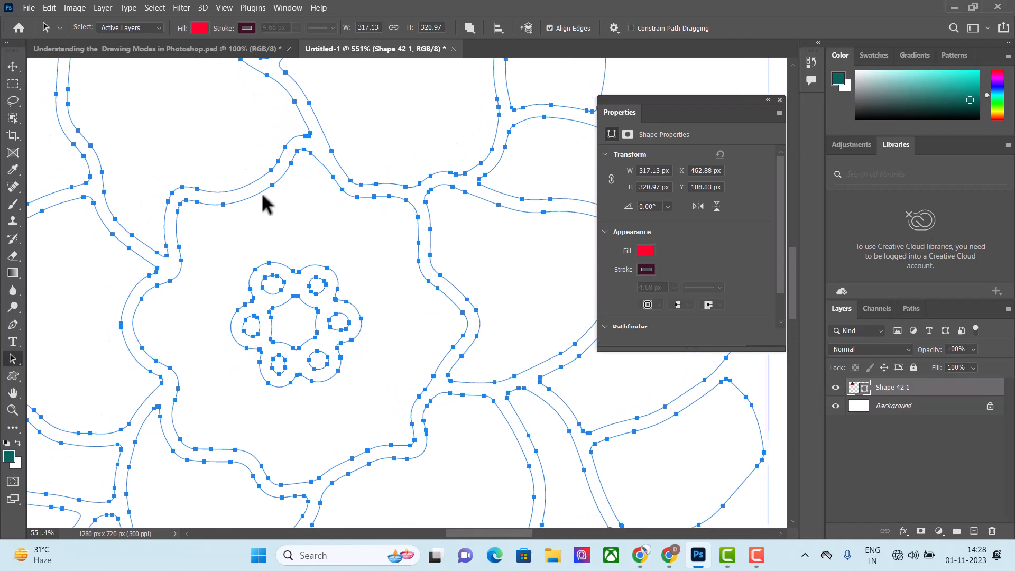
Reshape the upper-left part of the outline around the flower's center by moving individual anchor points with the Direct Selection tool
click(15, 356)
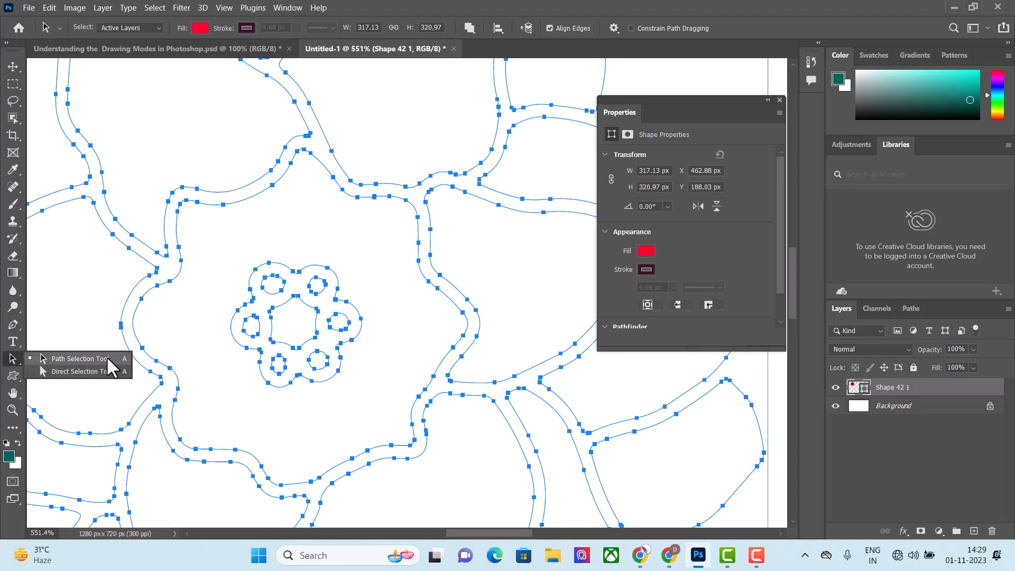
click(85, 373)
click(221, 312)
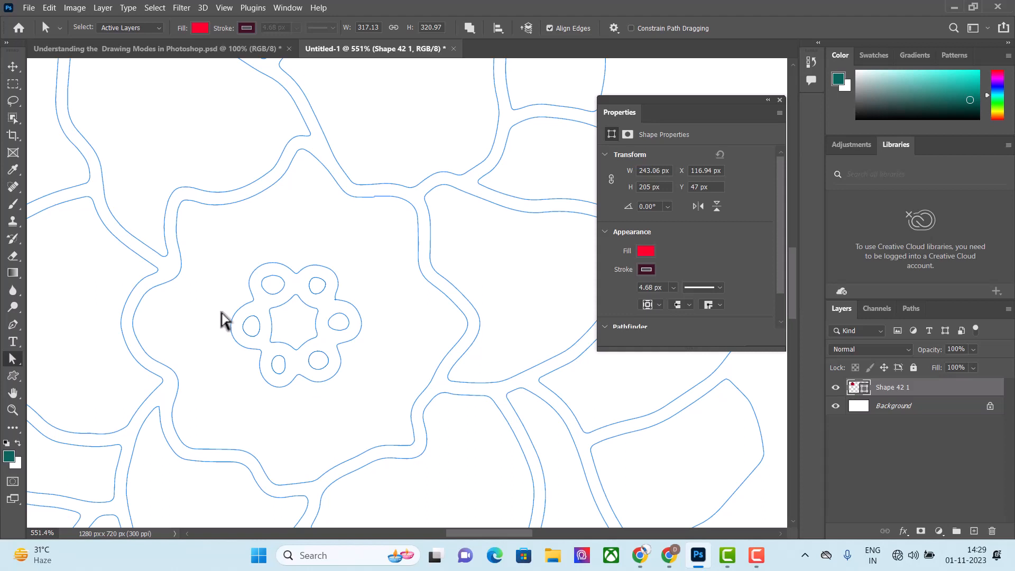
click(225, 320)
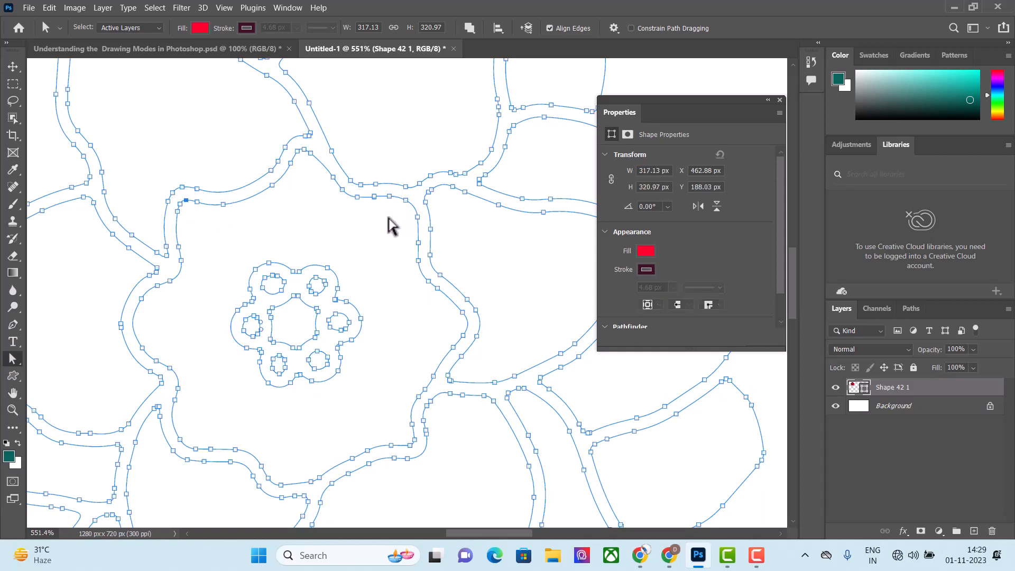
click(273, 186)
drag(276, 184, 316, 241)
click(485, 214)
drag(290, 164, 326, 197)
drag(214, 205, 210, 230)
drag(181, 260, 159, 294)
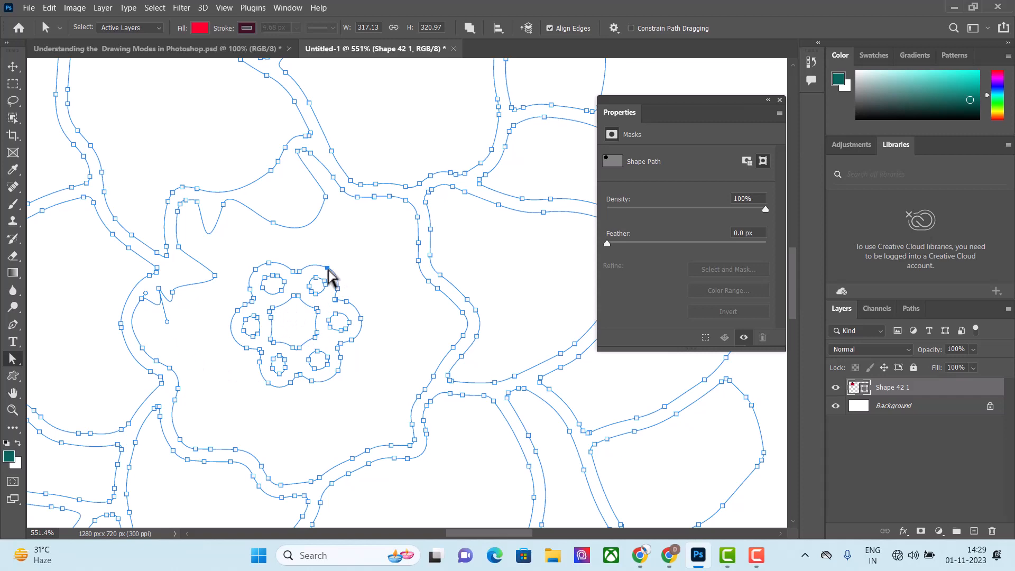
Pull two anchor points on the right side of the small central blossom outward into pointed spikes
drag(328, 269, 369, 261)
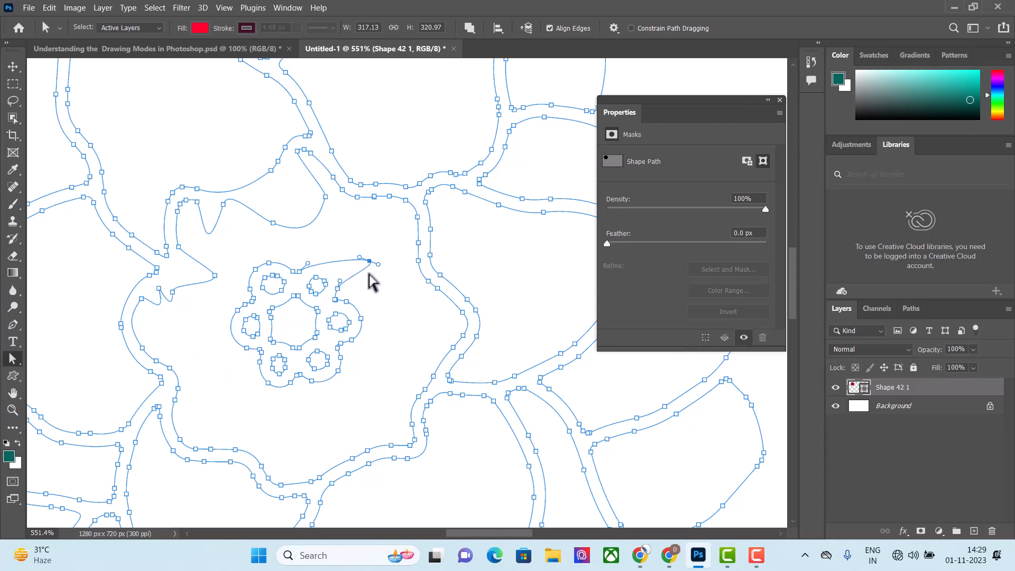
drag(356, 311, 384, 316)
click(370, 335)
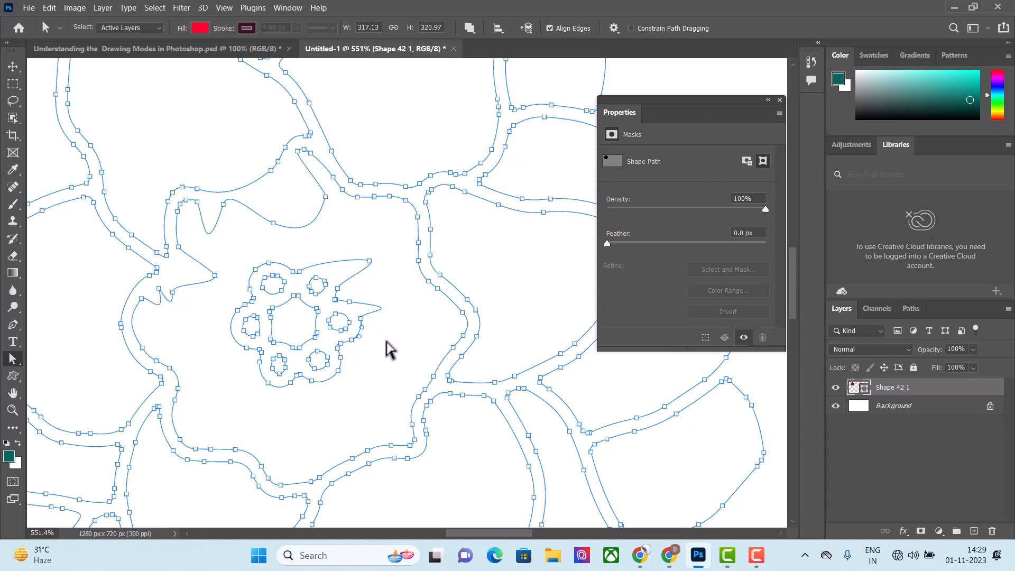
Undo all the anchor point edits on the flower path
key(ctrl+z)
key(ctrl+z)
key(ctrl+z)
key(ctrl+z)
key(ctrl+z)
key(ctrl+z)
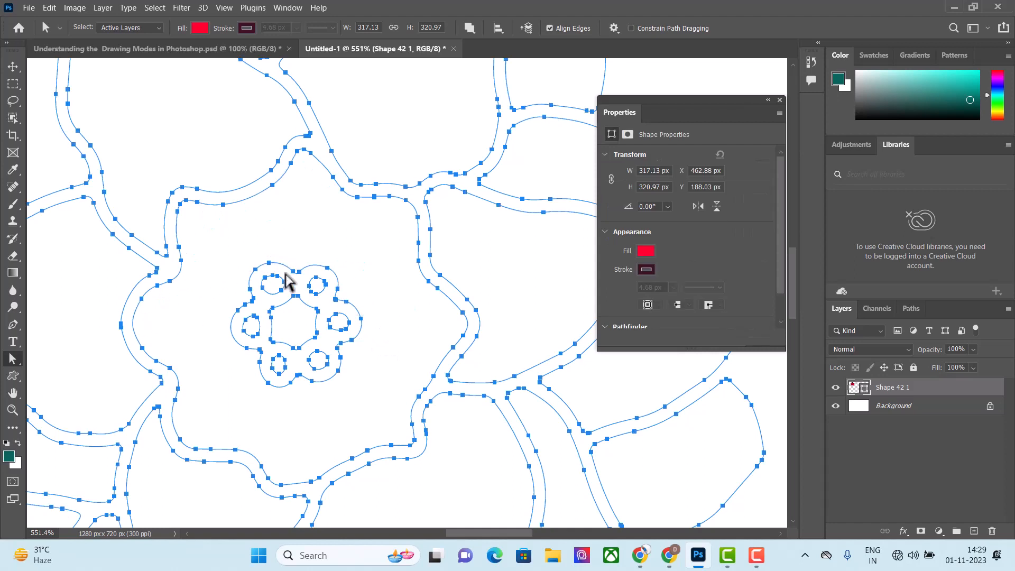
Fit the canvas in view and compare the document's Work Path entry with its list of layers
scroll(287, 298, down, 2)
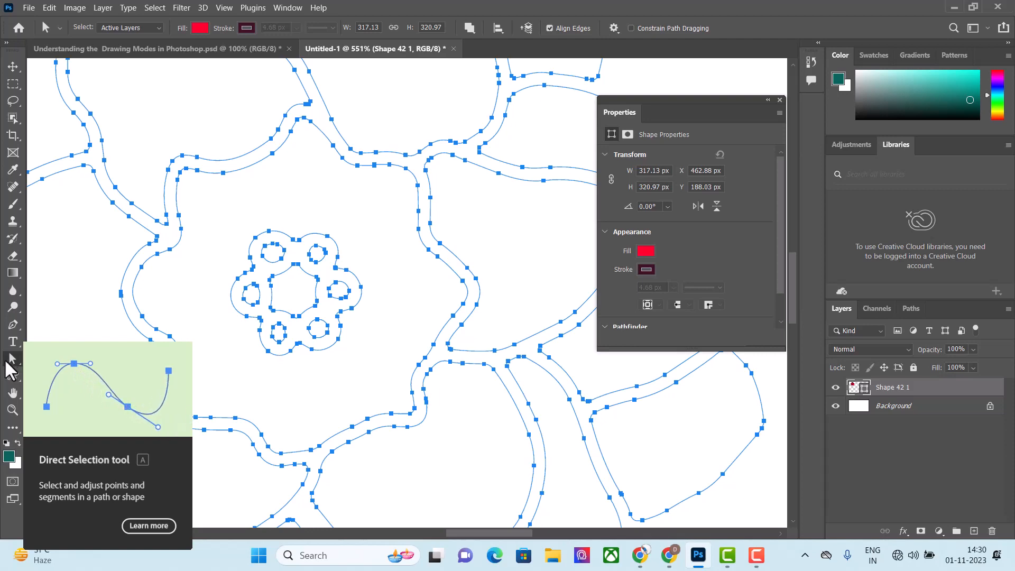
key(ctrl+0)
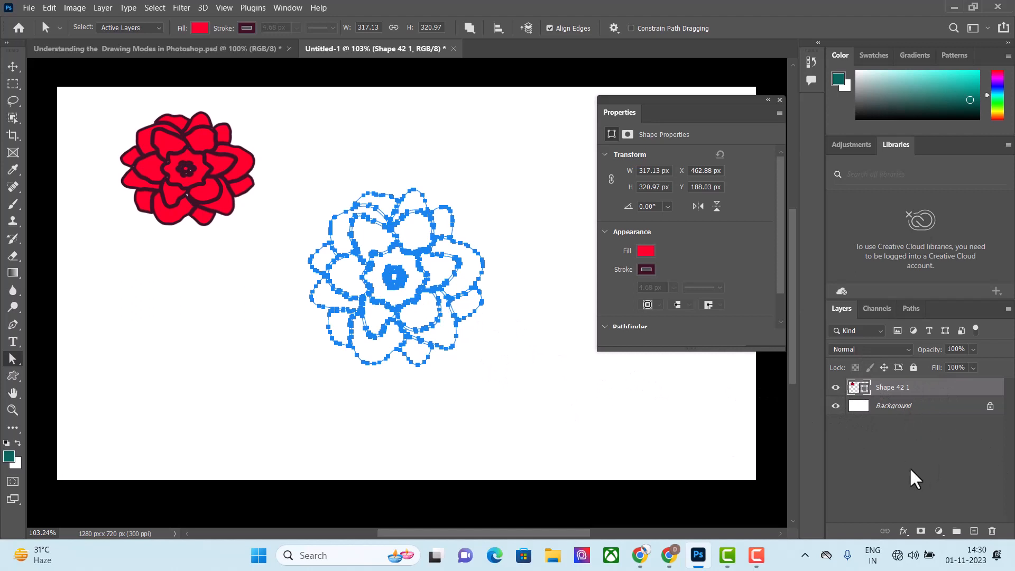
click(912, 310)
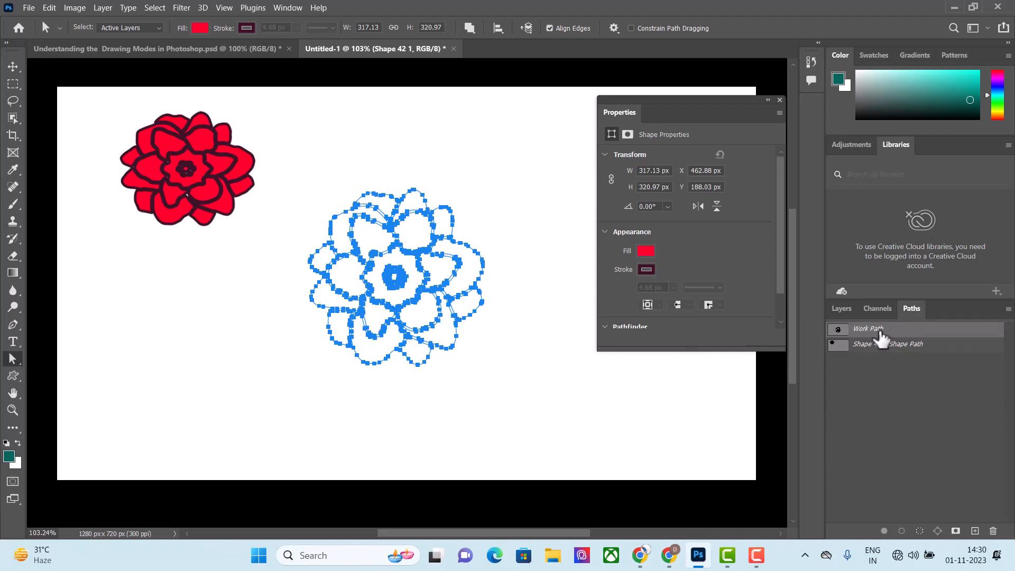
click(844, 311)
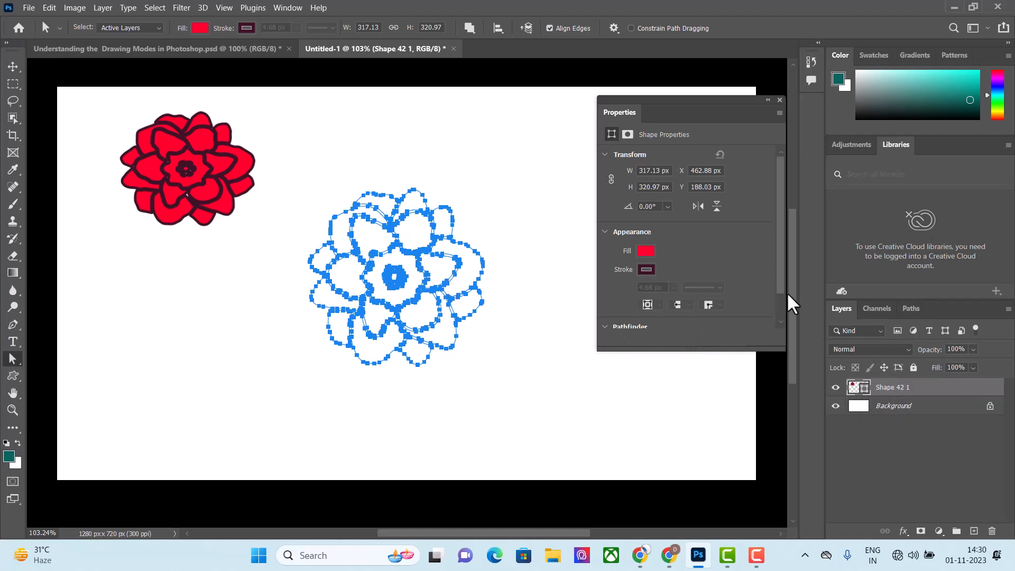
click(910, 309)
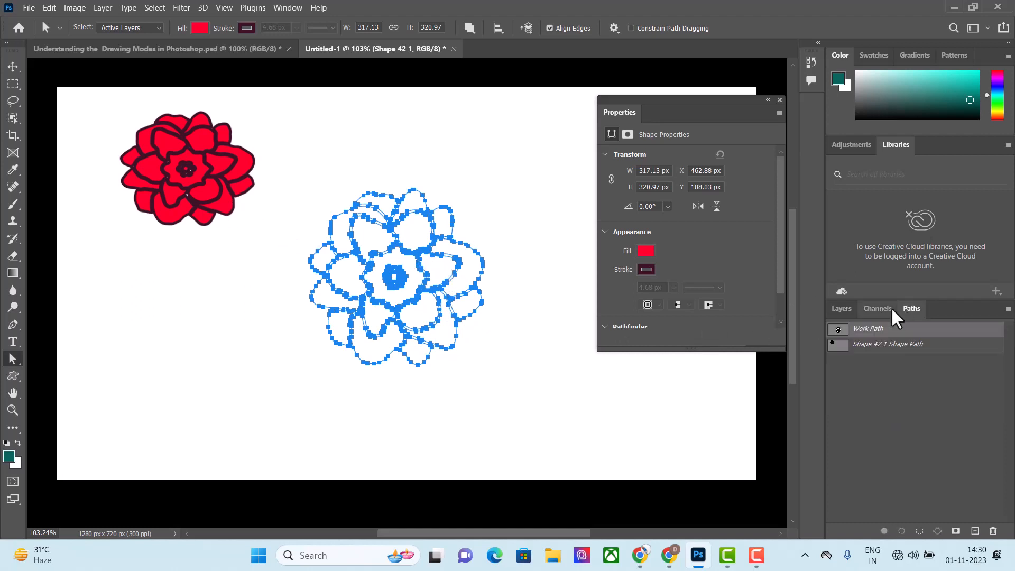
click(842, 309)
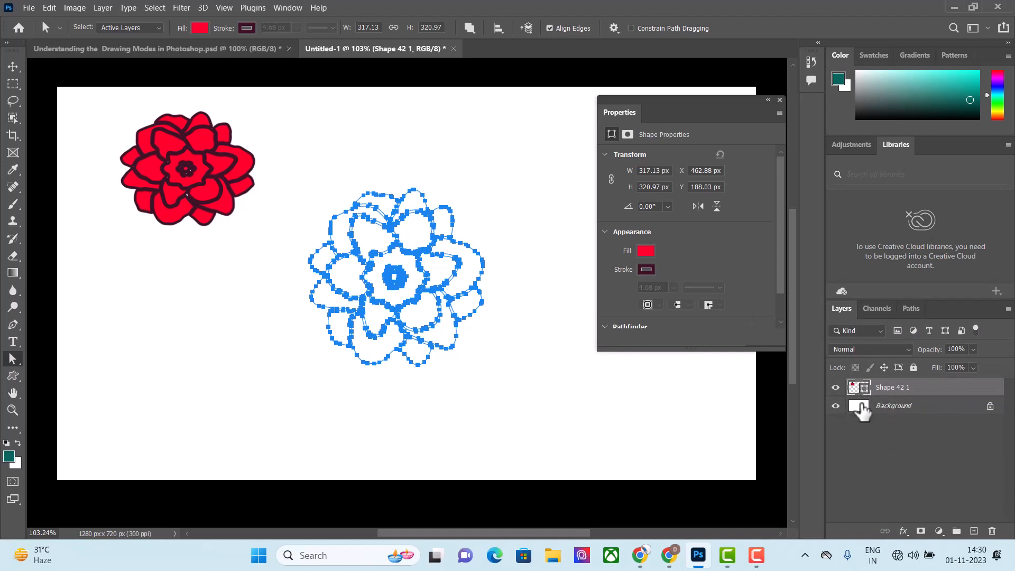
Return to the Custom Shape tool in Path mode and deselect the flower path's anchor points without creating another shape
click(13, 376)
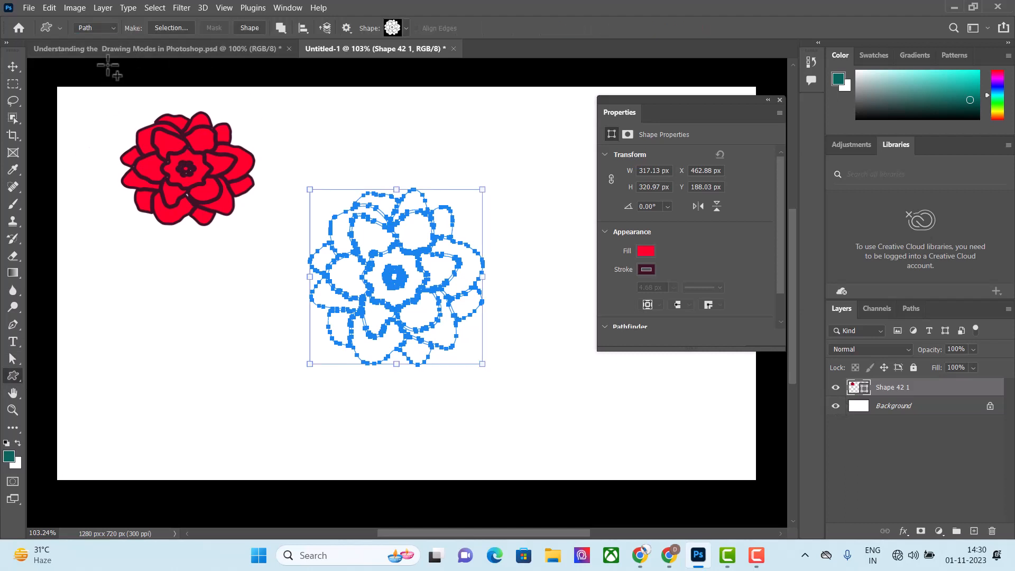
click(283, 150)
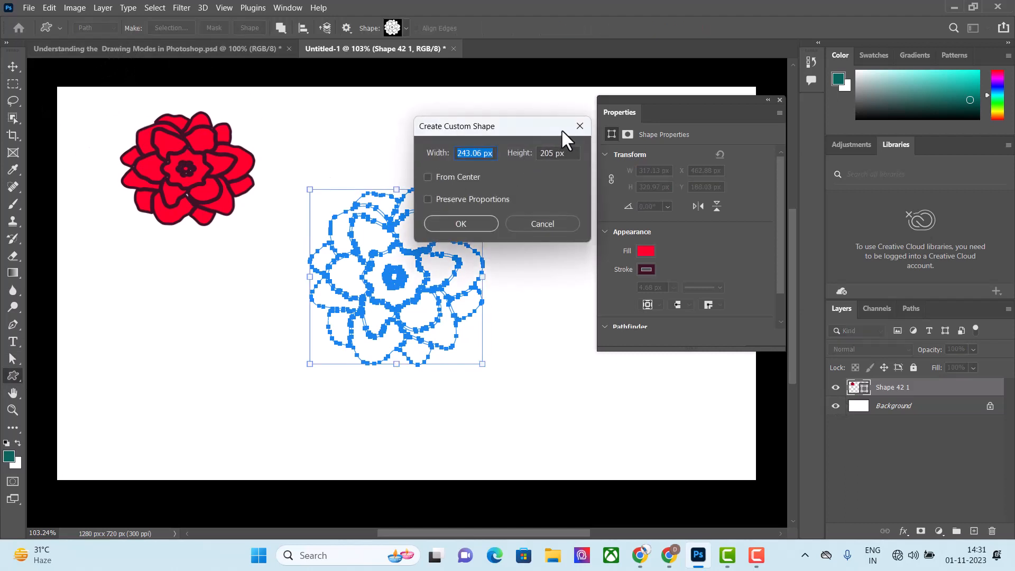
click(580, 125)
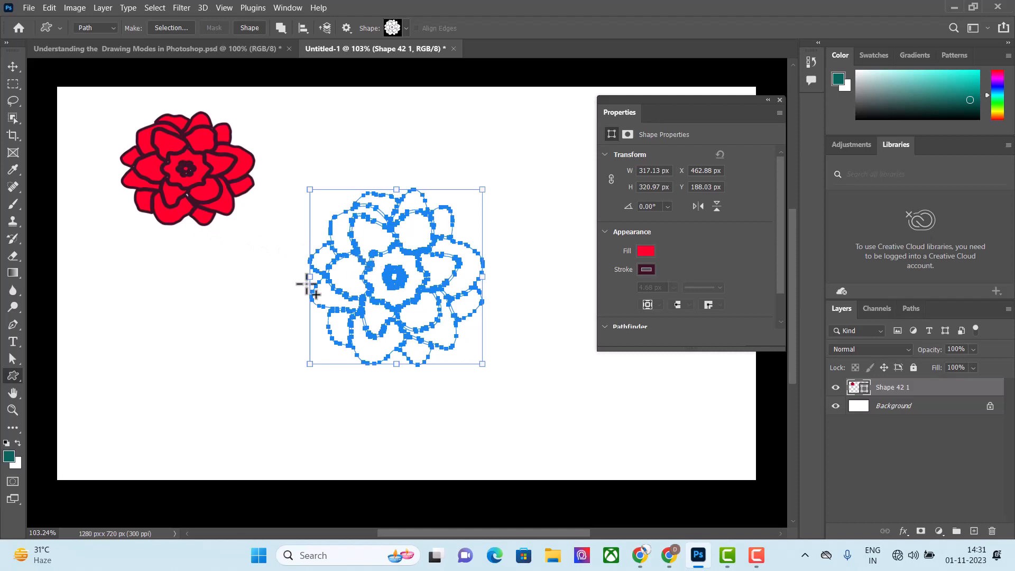
right_click(11, 374)
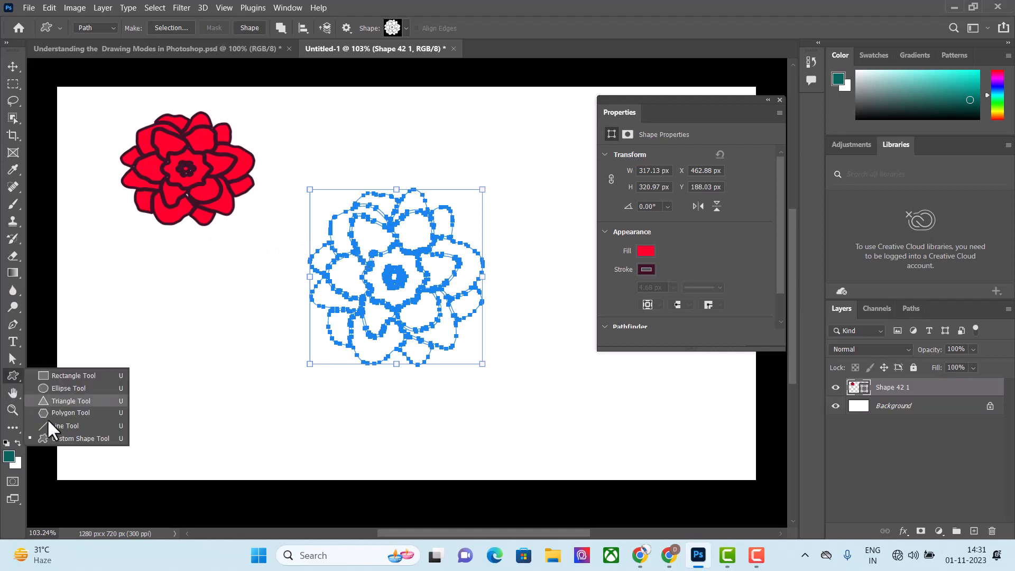
click(11, 374)
click(408, 146)
key(Escape)
mouse_move(394, 291)
mouse_down()
mouse_move(381, 329)
mouse_move(403, 317)
mouse_move(384, 331)
mouse_move(349, 272)
mouse_move(384, 294)
mouse_up()
key(Escape)
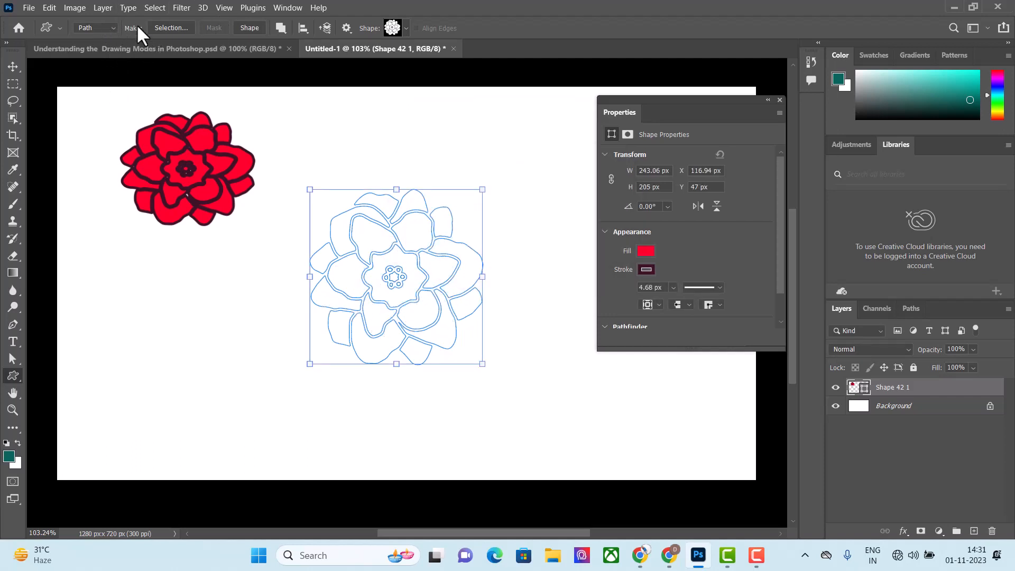
Convert the flower path into a new anti-aliased selection with a feathered edge
click(152, 27)
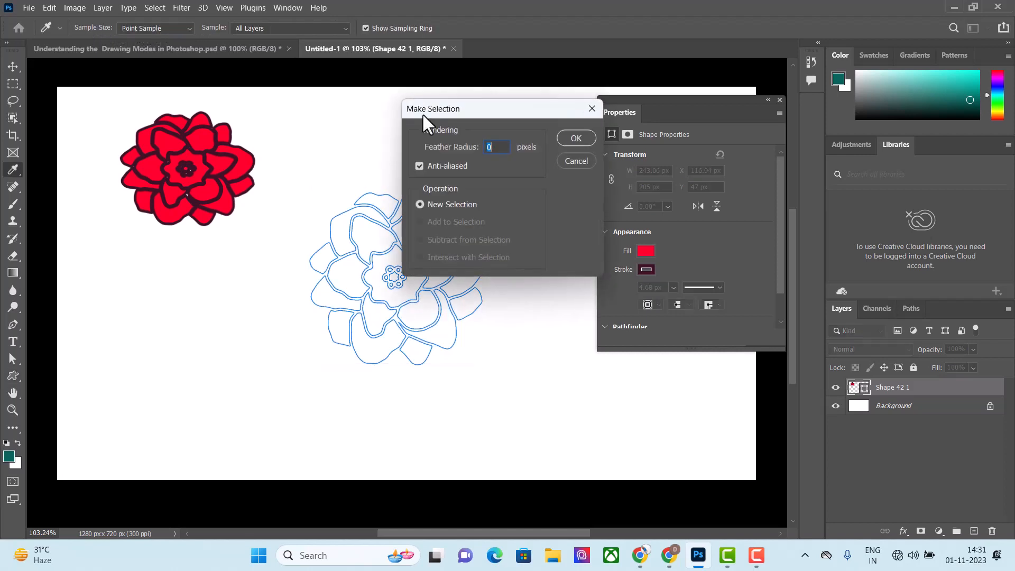
drag(522, 117, 560, 24)
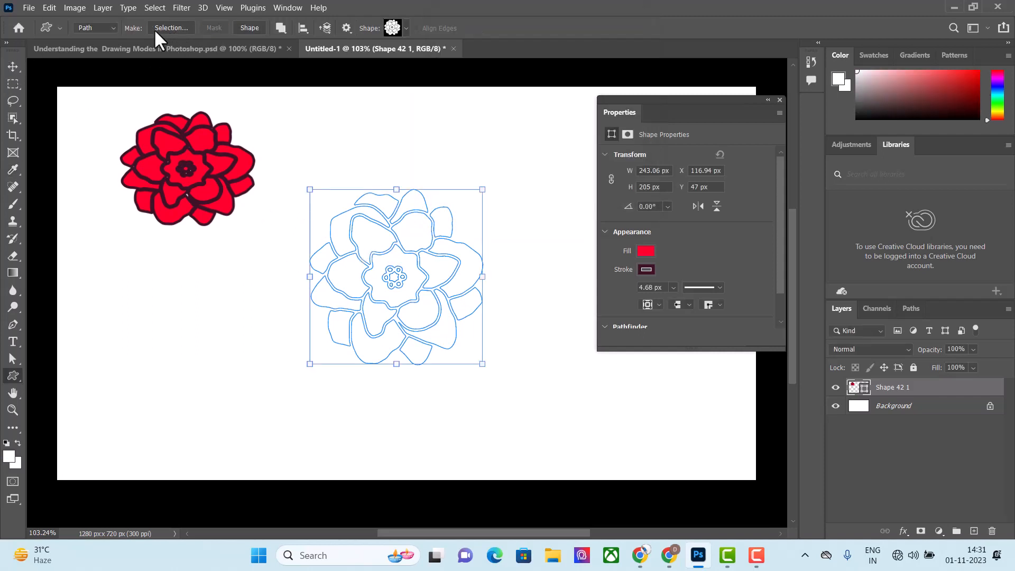
click(153, 28)
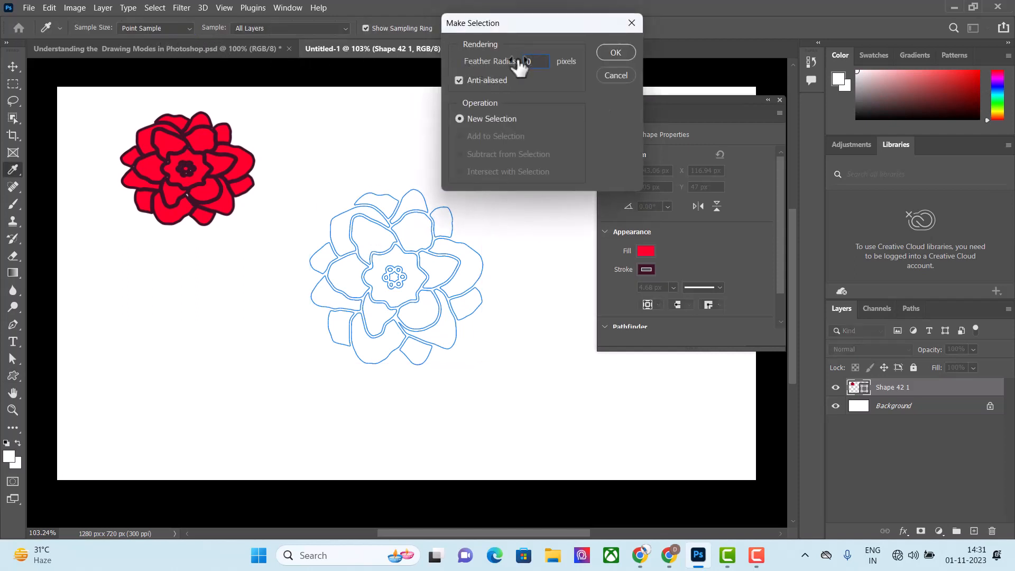
key(BackSpace)
text(10)
mouse_move(522, 63)
mouse_down()
mouse_move(502, 63)
mouse_move(538, 70)
mouse_move(510, 68)
mouse_up()
key(Return)
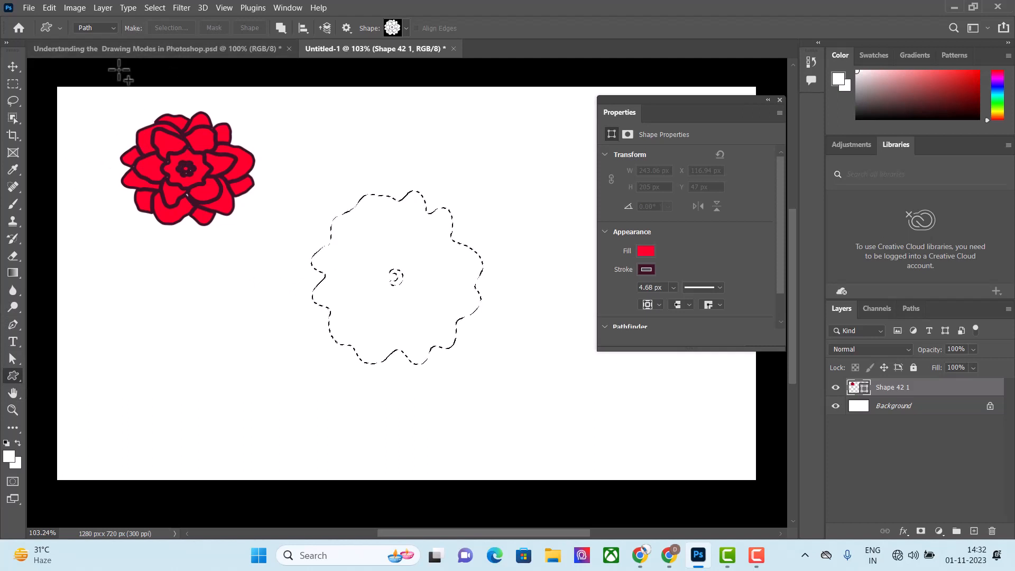
Try making the flower path's selection again with an adjusted feather radius, and undo it to get the path back
click(12, 67)
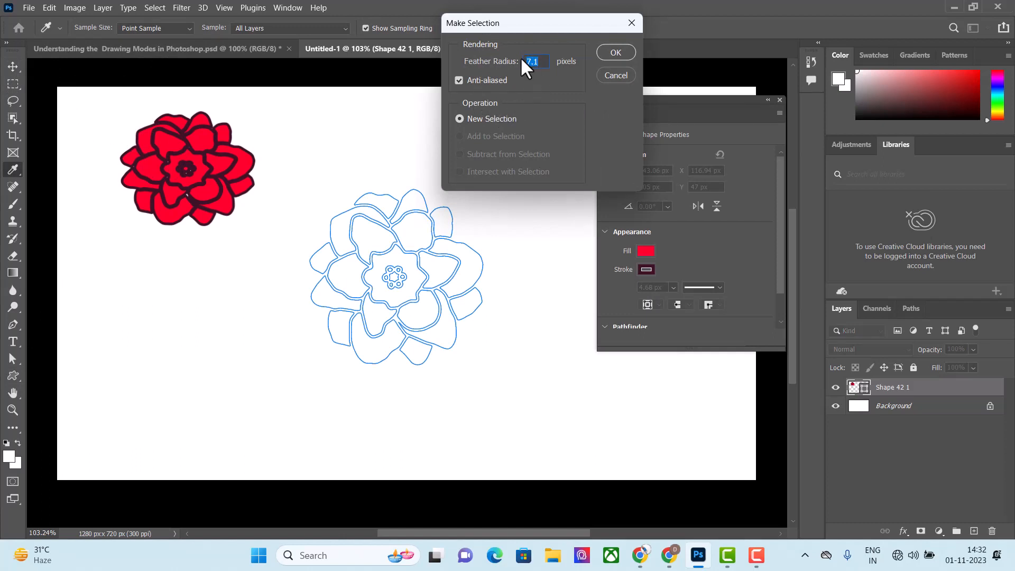
drag(519, 60, 536, 61)
click(614, 52)
key(ctrl+z)
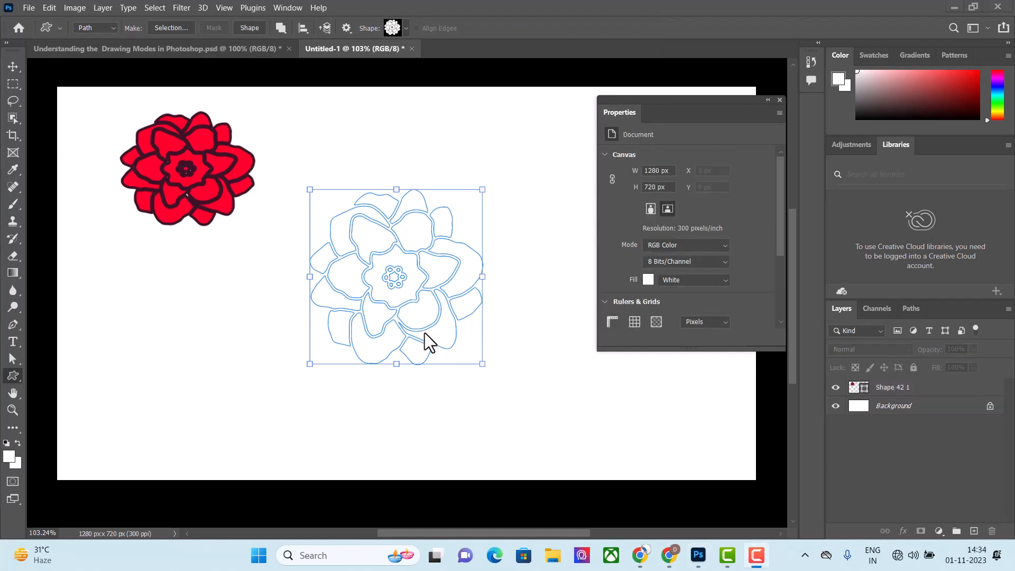
Make a vector mask from the flower path on the Background layer and check its entry among the document's paths
click(876, 391)
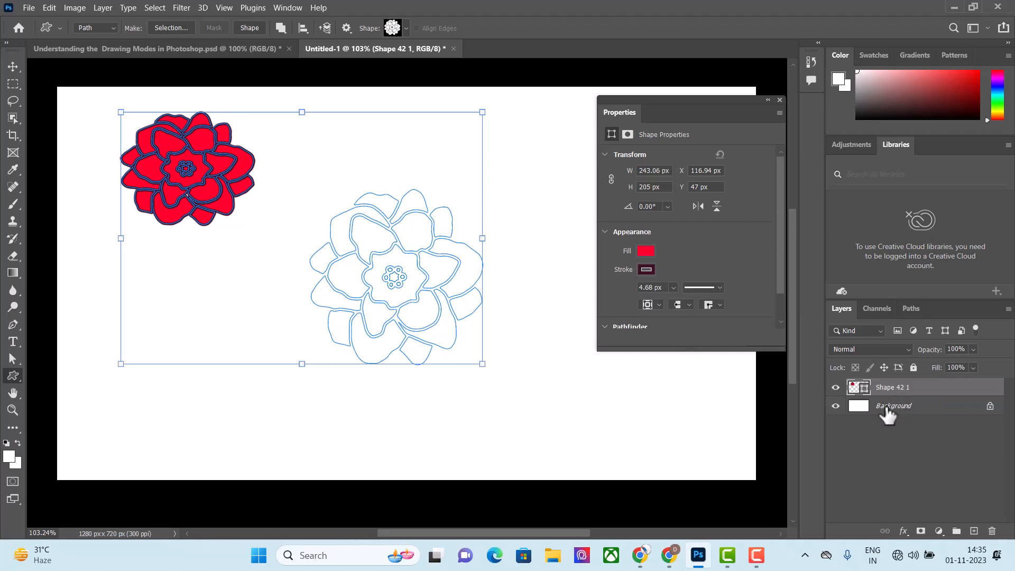
click(887, 409)
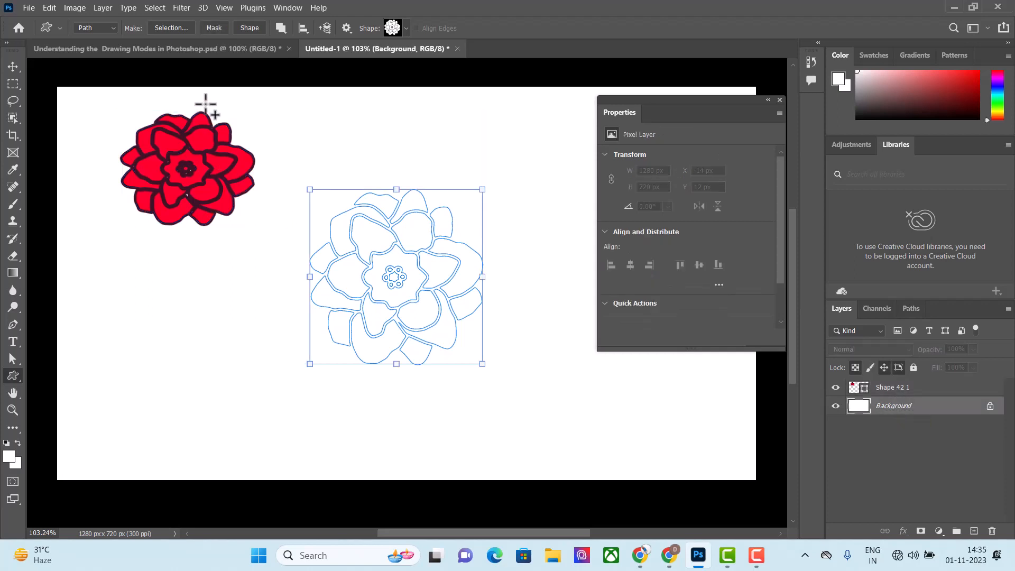
click(214, 27)
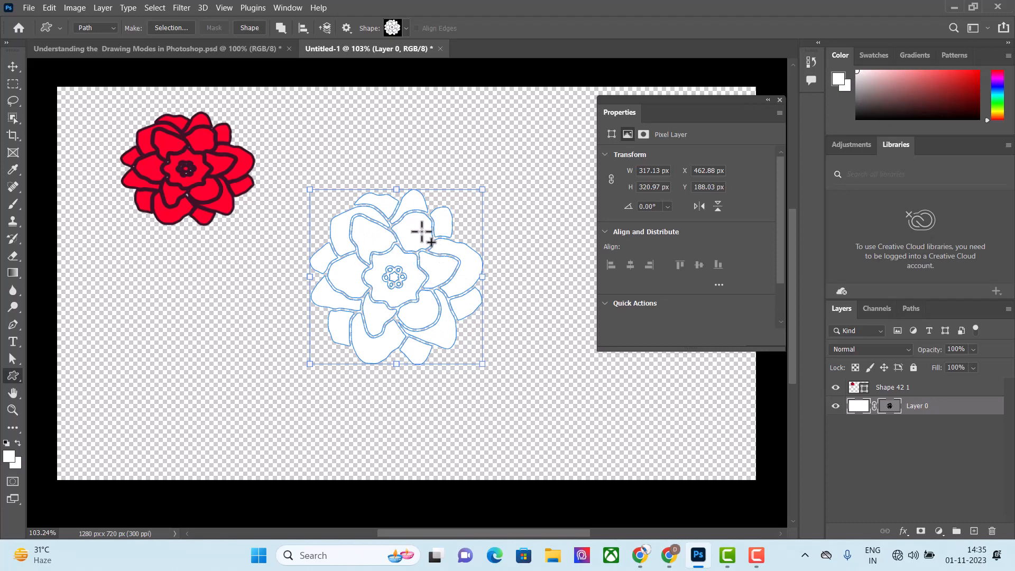
click(911, 308)
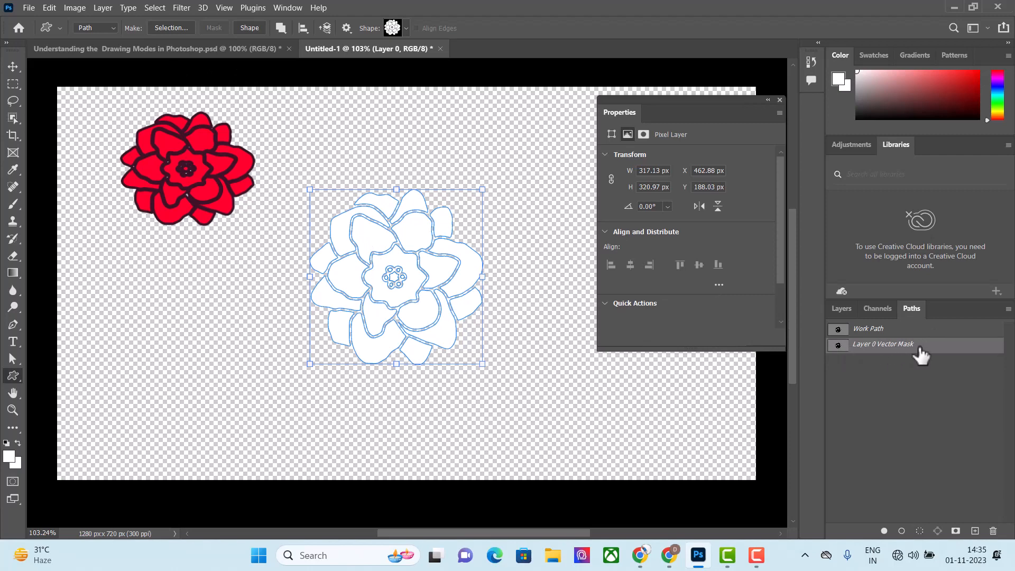
click(842, 308)
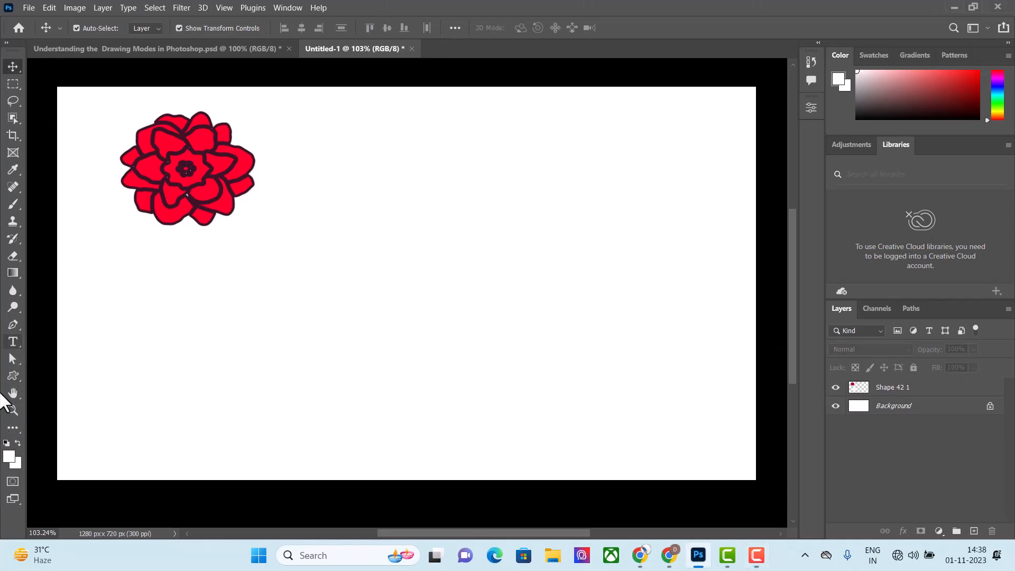
Activate the Custom Shape tool in Pixels mode and review the blending modes available for it
click(13, 376)
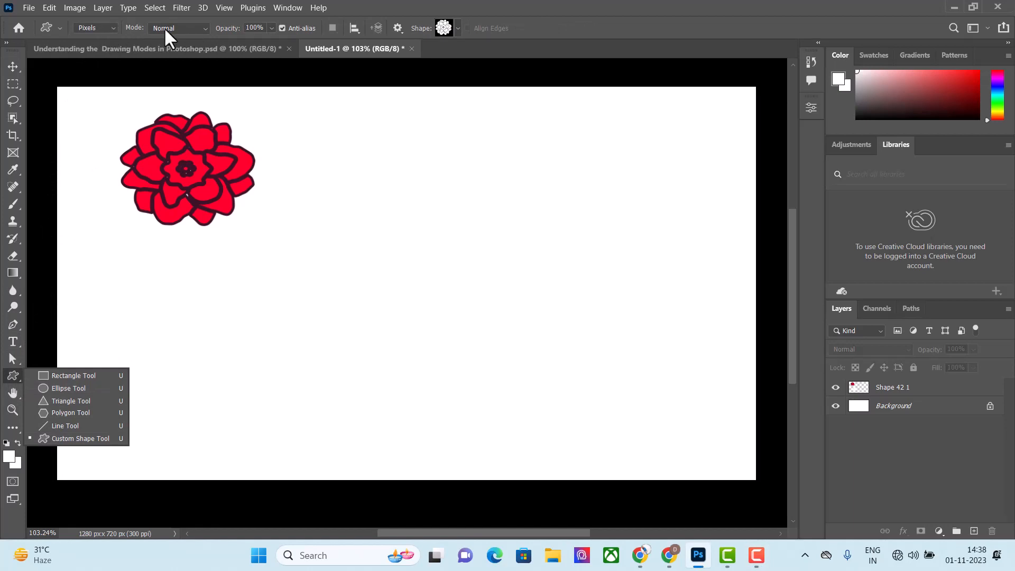
click(200, 27)
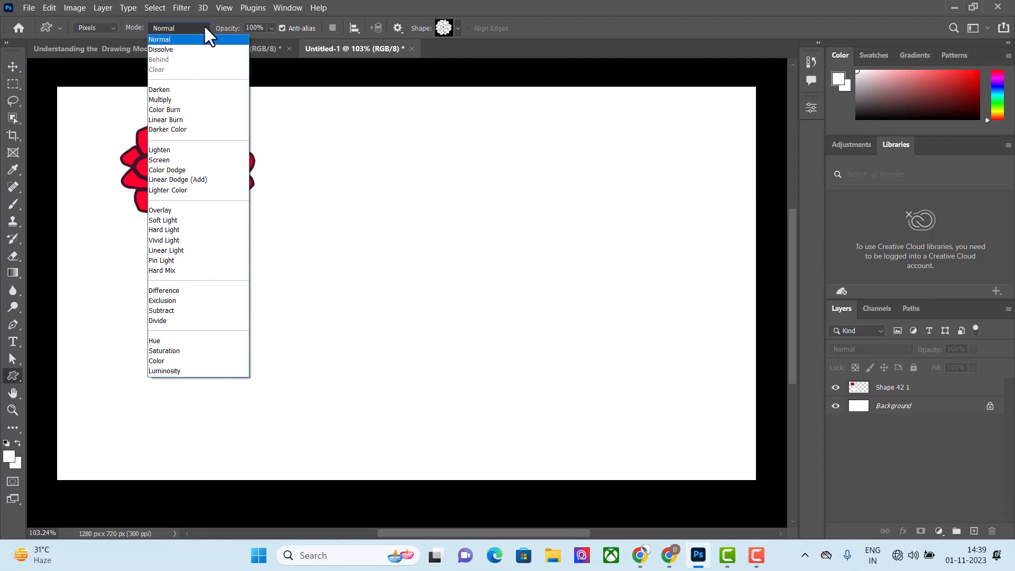
click(204, 24)
Create a new 1280 x 720 px RGB document at 300 ppi and draw the flower in it in Pixels mode
click(28, 8)
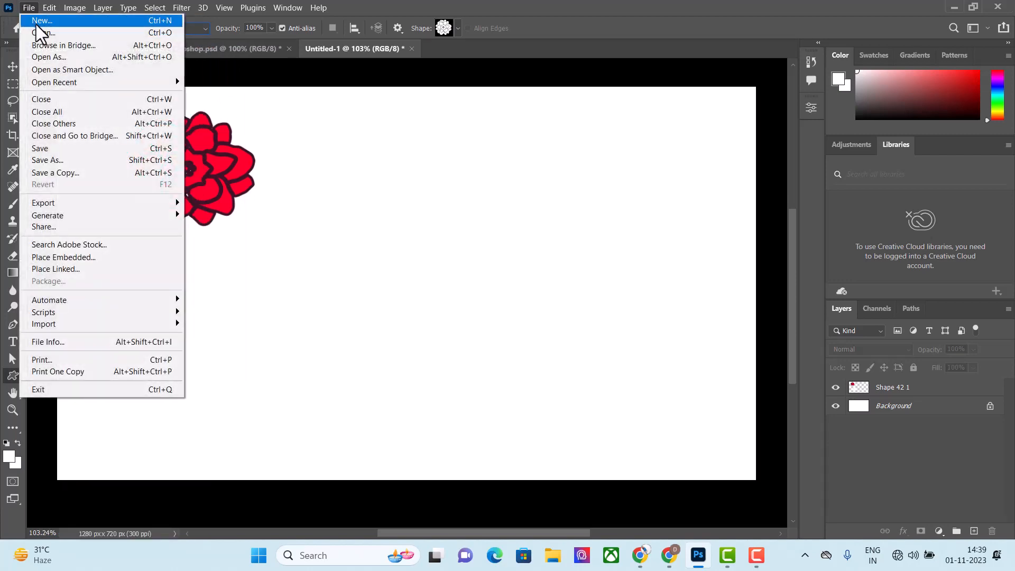
click(38, 24)
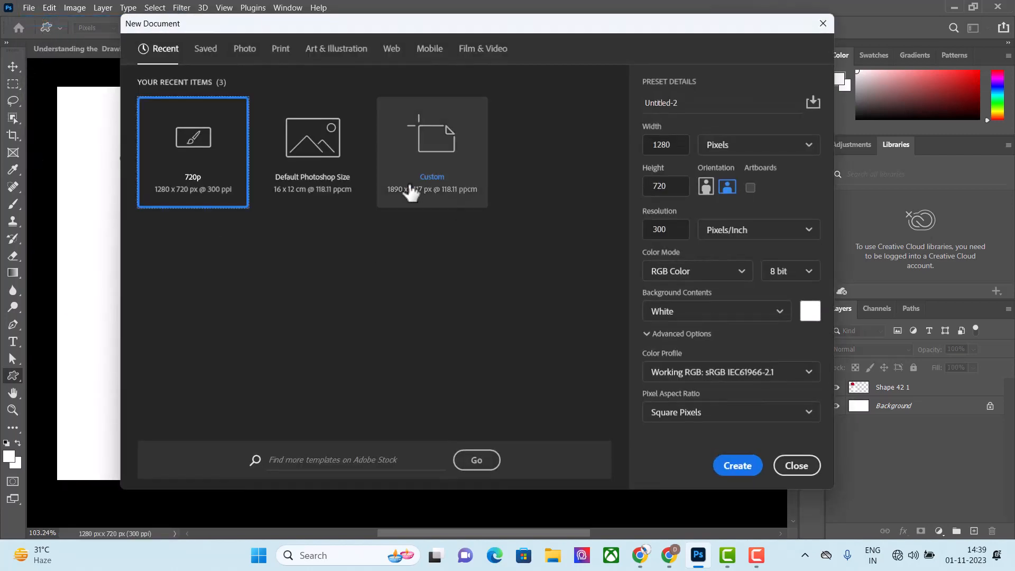
click(735, 467)
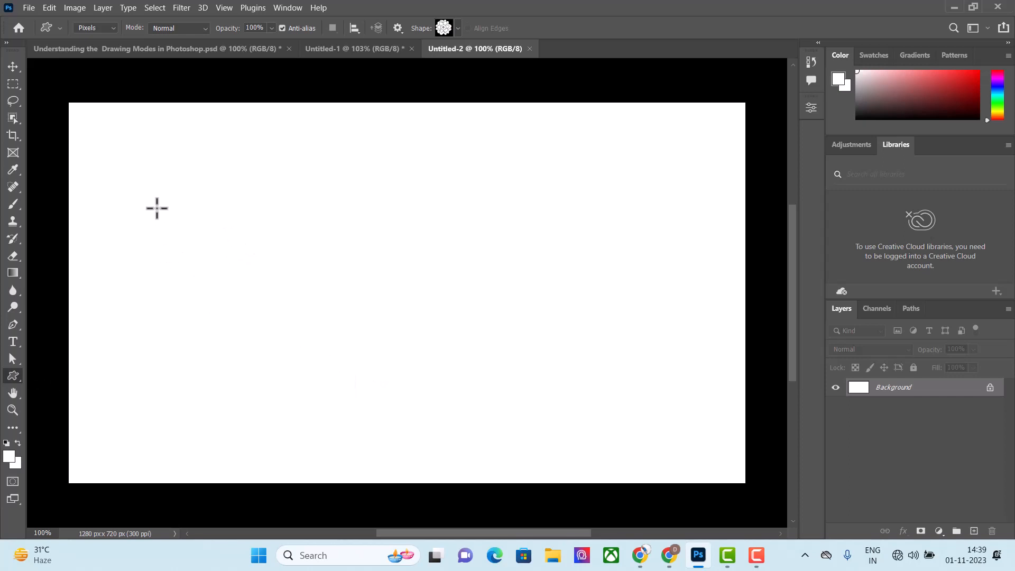
drag(181, 183, 364, 329)
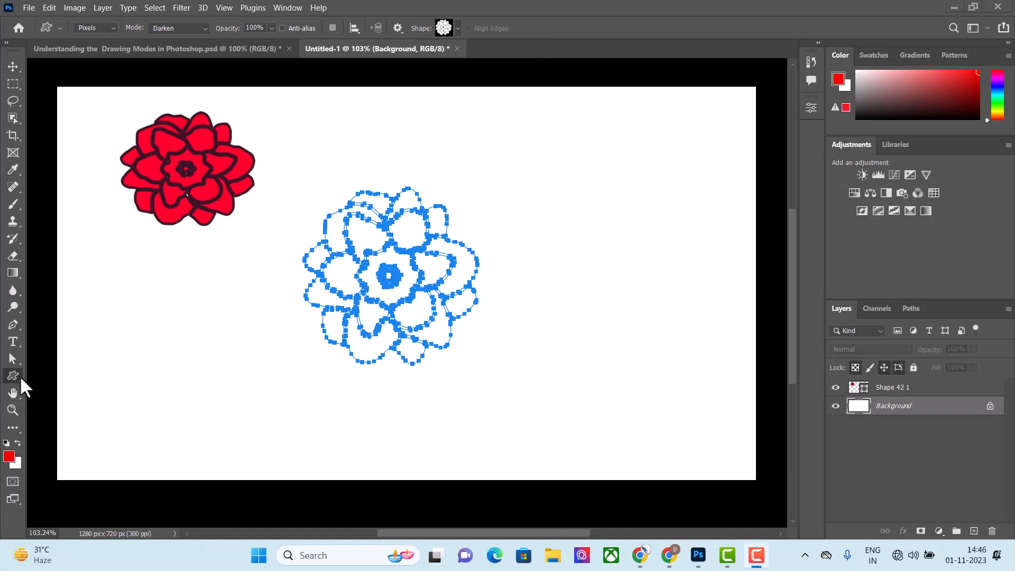
Draw a red flower on the Background layer beside the flower path, using Pixels mode with Darken blending
click(110, 27)
click(101, 58)
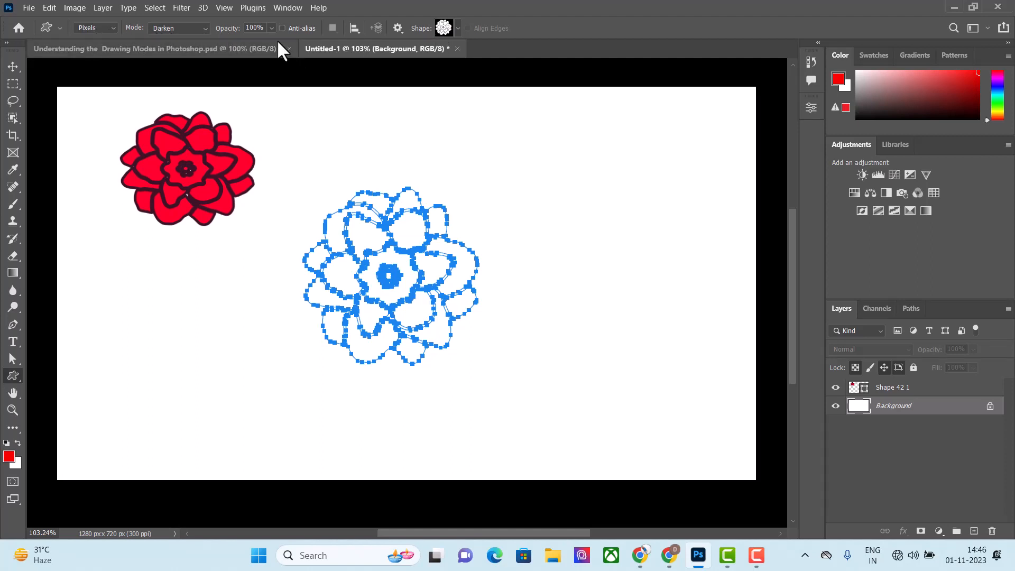
click(205, 26)
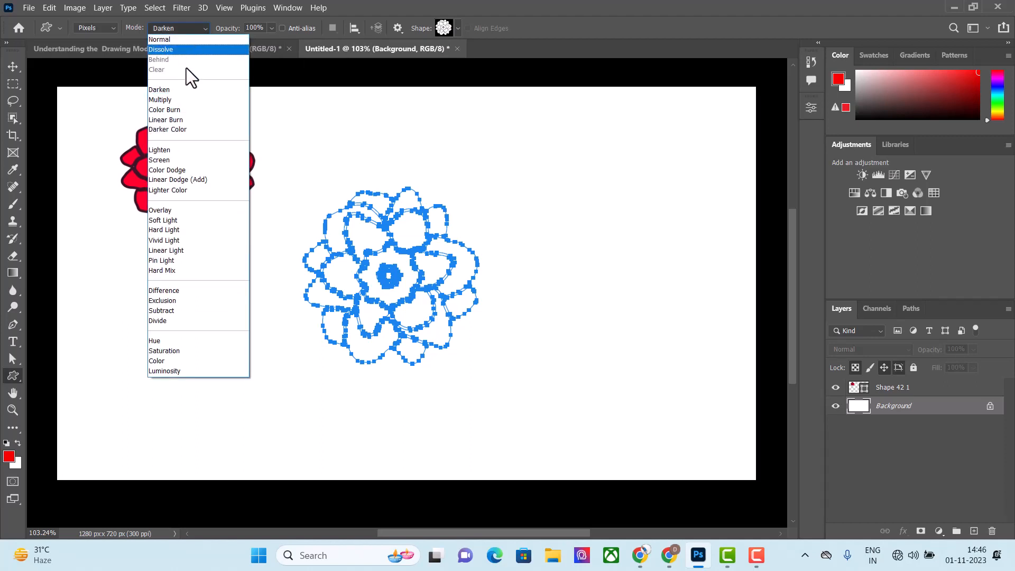
click(207, 27)
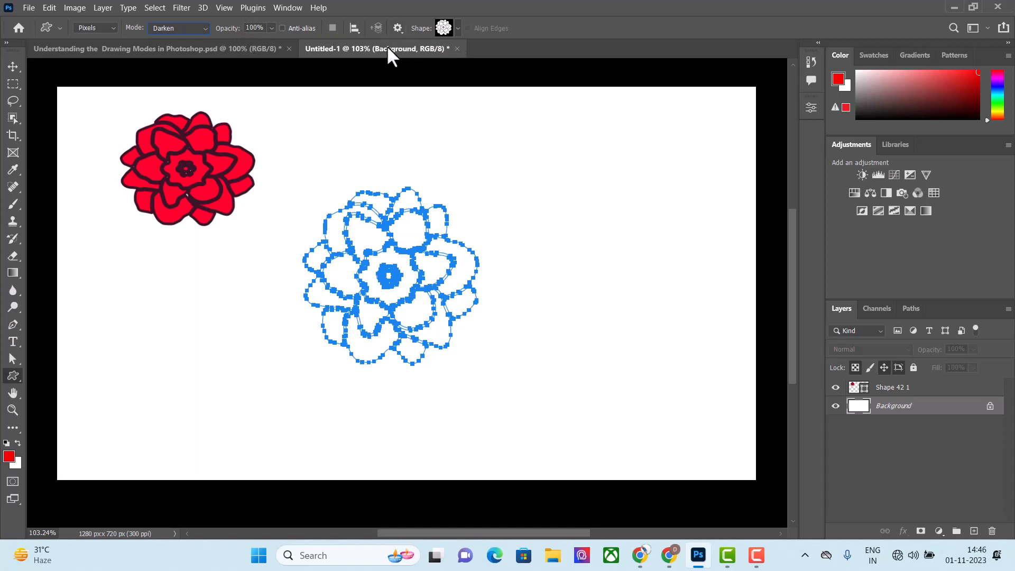
click(457, 28)
scroll(449, 79, up, 1)
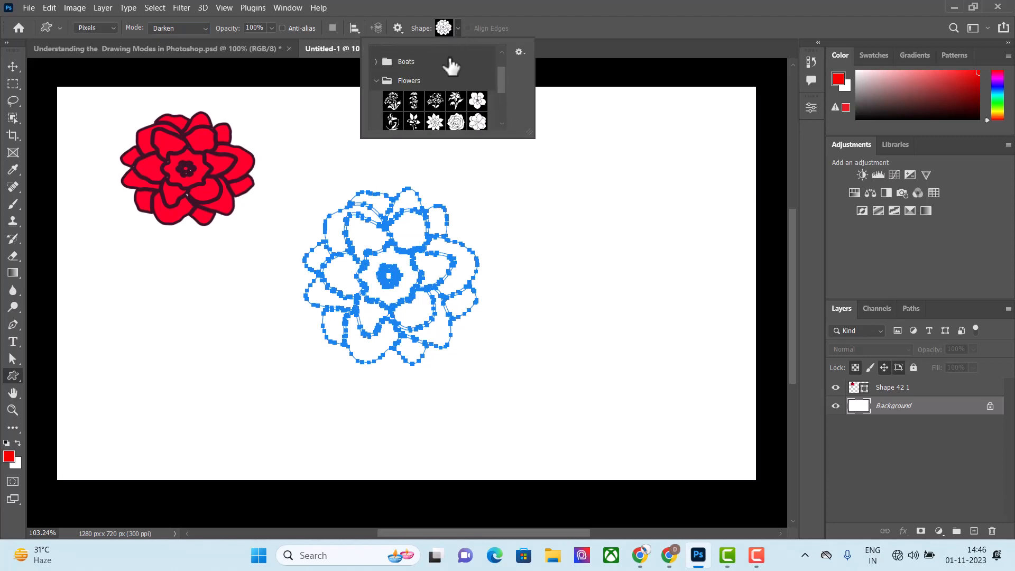
click(459, 27)
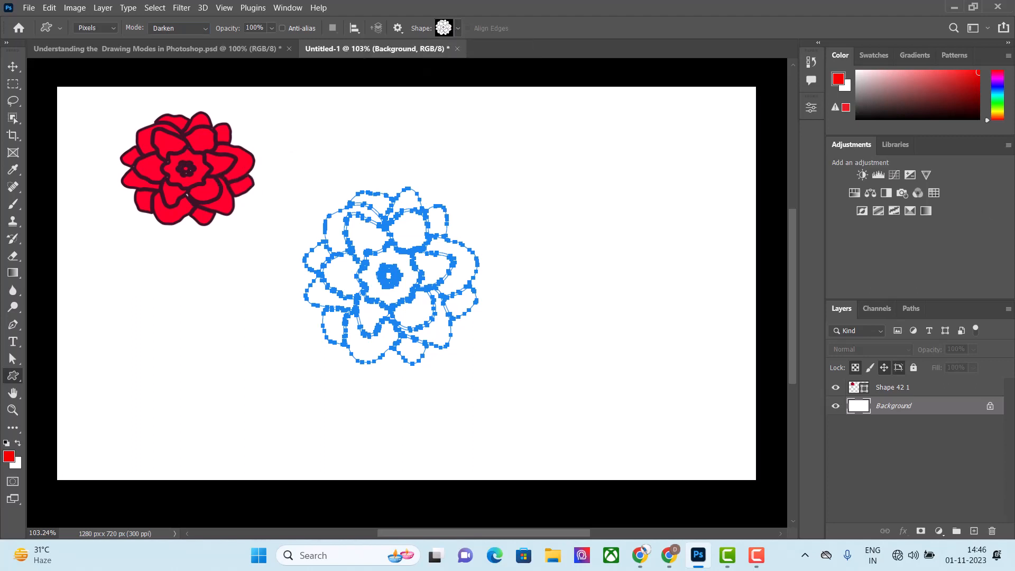
drag(543, 203, 698, 360)
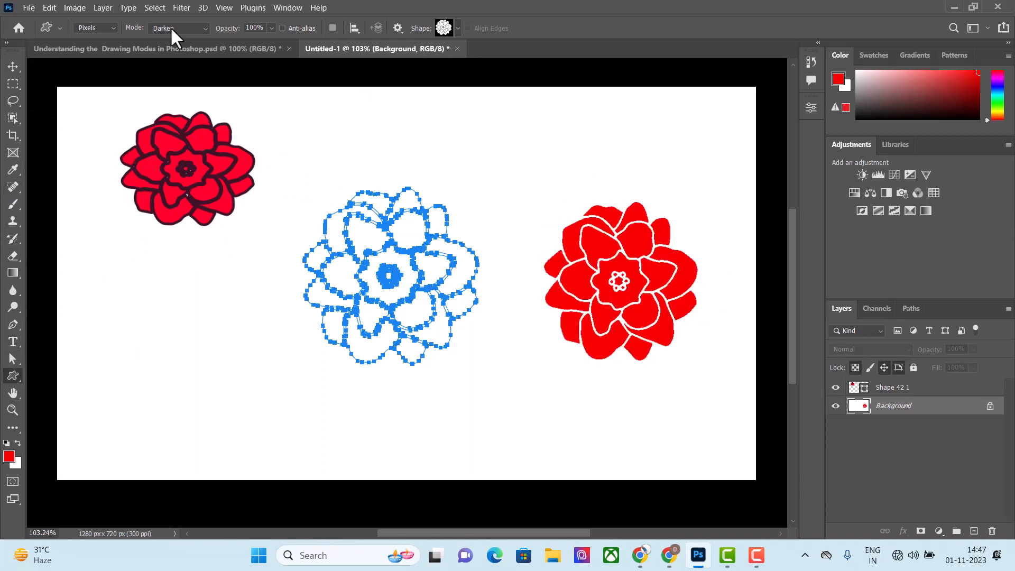
Set the blending mode to Color Burn and draw a small flower over the centre of the red pixel flower
click(207, 27)
key(Down)
key(Down)
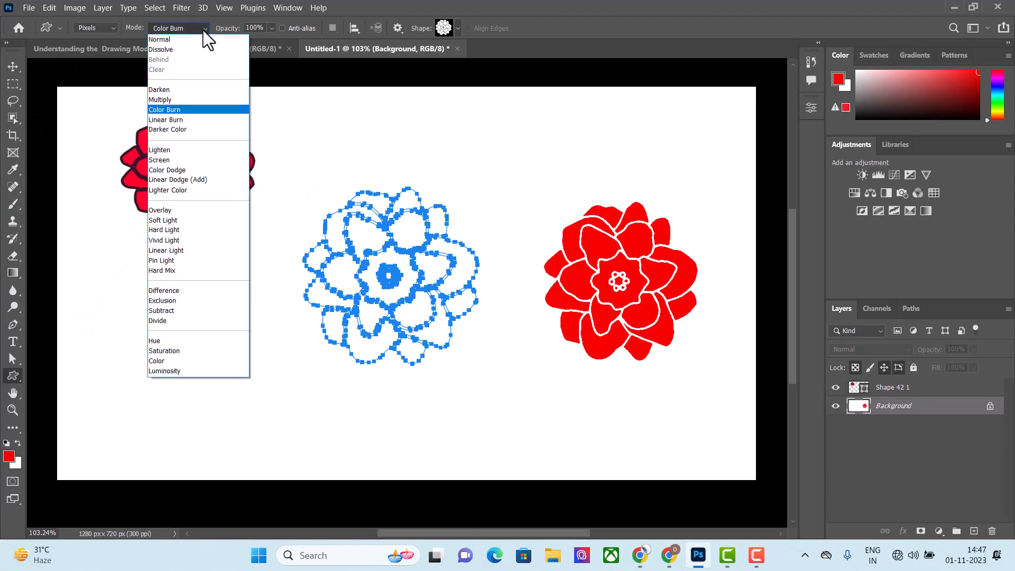
click(191, 26)
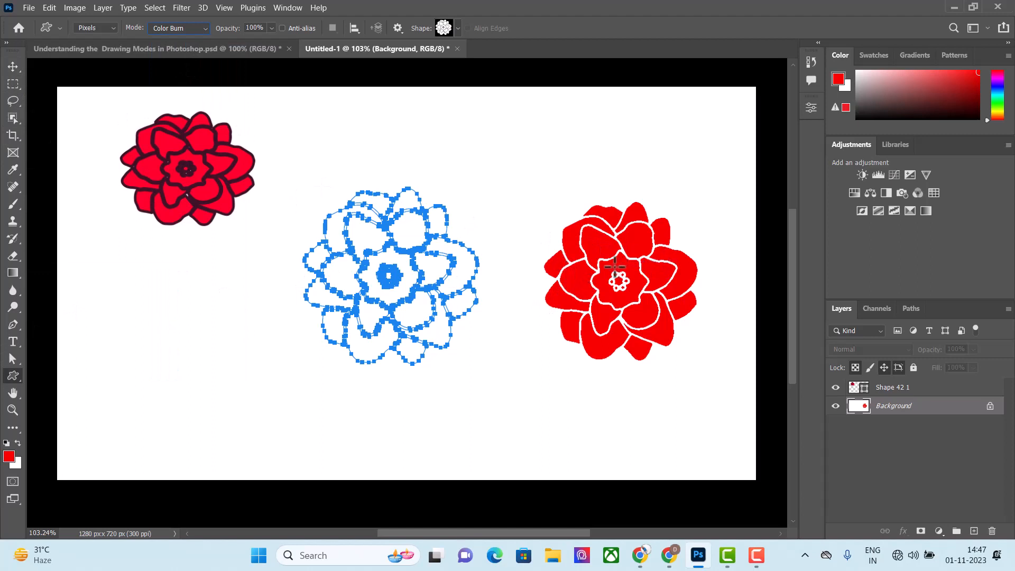
mouse_move(614, 266)
mouse_down()
mouse_move(637, 299)
mouse_move(666, 307)
mouse_move(655, 295)
mouse_up()
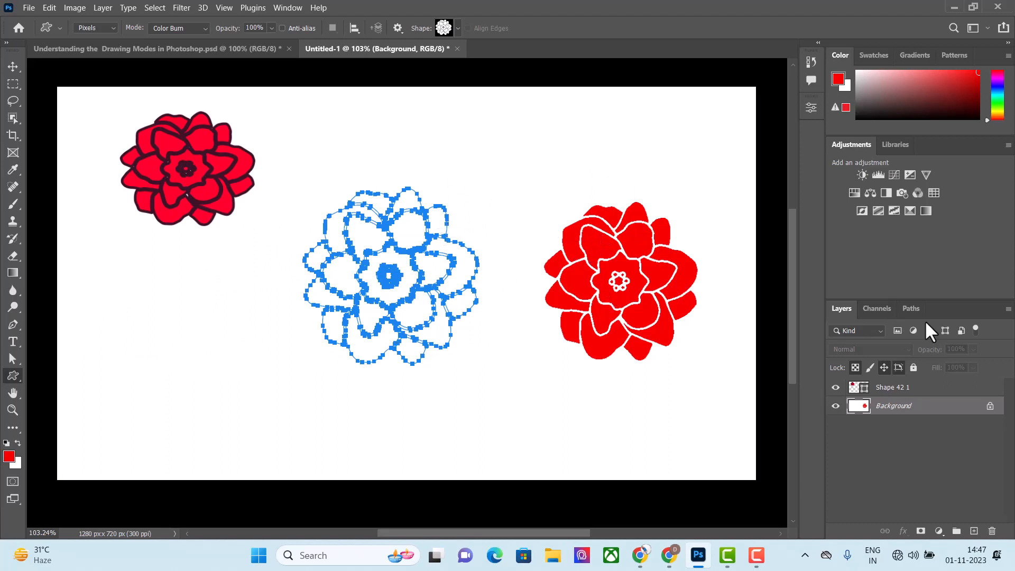
Choose the leafy stemmed flower from the Flowers shapes and try drawing it above the red pixel flower
click(458, 29)
scroll(465, 107, down, 1)
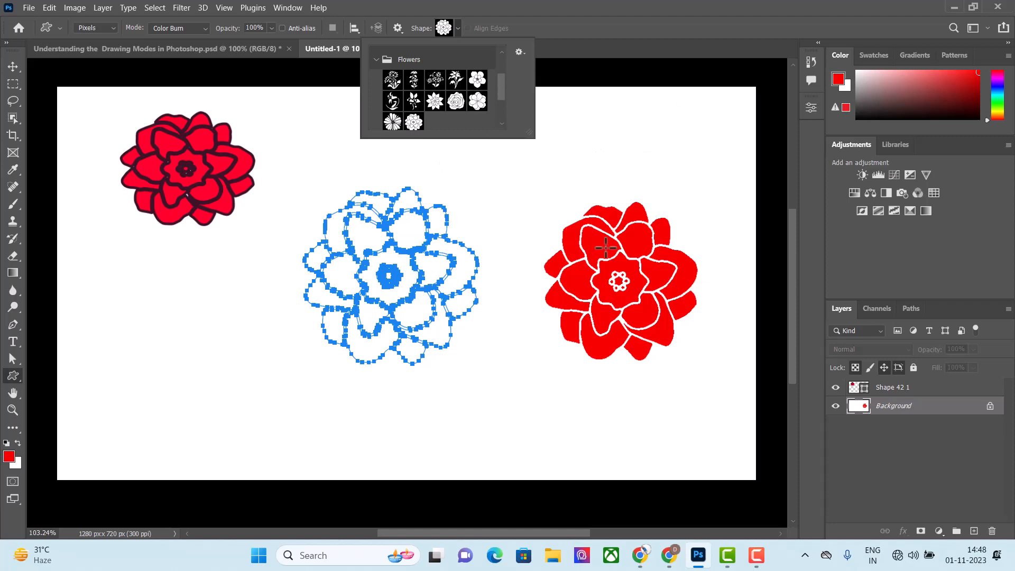
scroll(450, 117, up, 3)
scroll(450, 117, down, 3)
click(417, 102)
drag(603, 110, 680, 197)
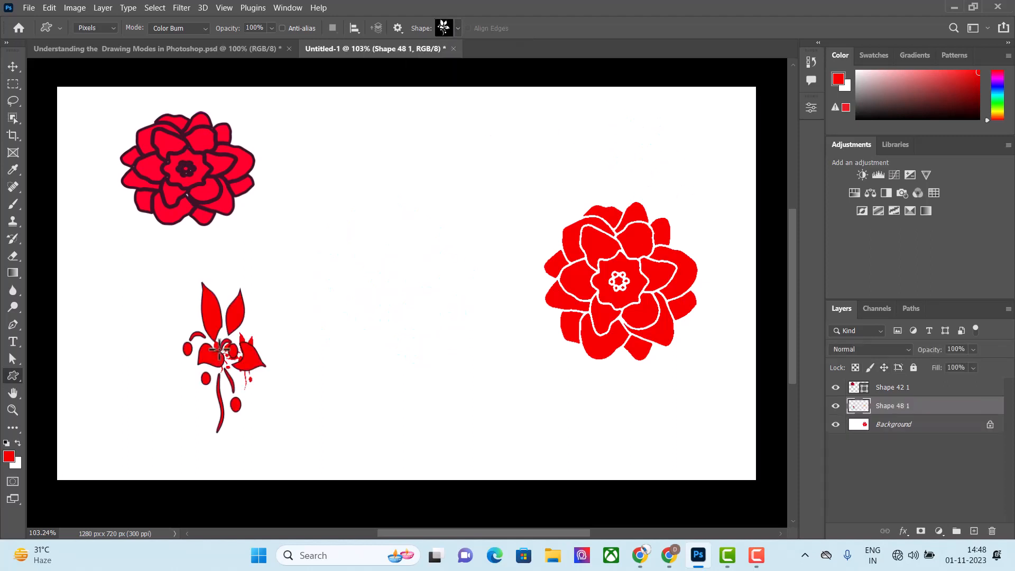
Draw five overlapping leafy flowers on the Shape 48 1 layer and move the combined drawing slightly upward
drag(210, 337, 242, 373)
drag(217, 308, 281, 360)
drag(169, 314, 252, 403)
drag(214, 286, 289, 368)
drag(195, 394, 249, 434)
click(13, 67)
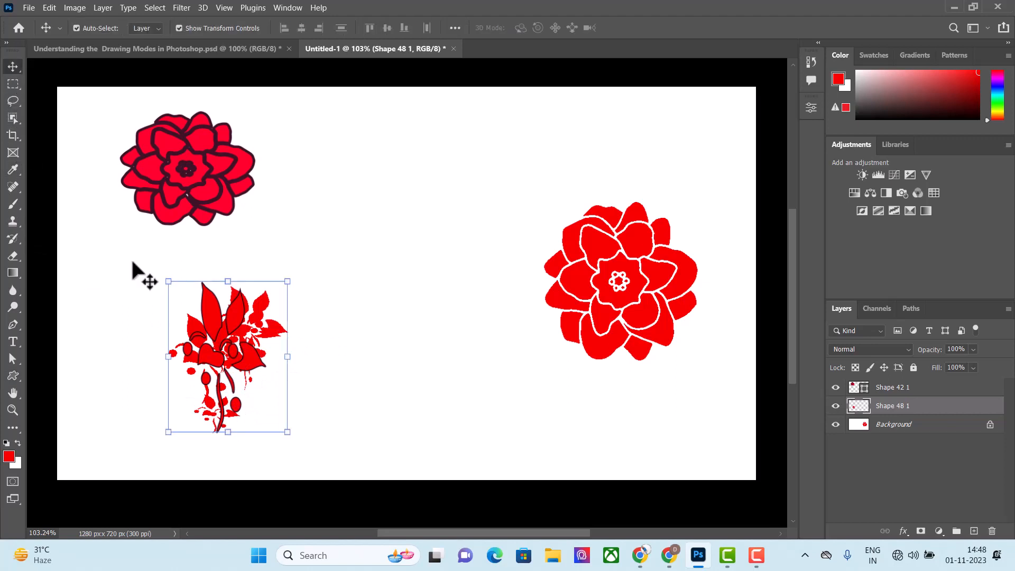
drag(196, 332, 197, 303)
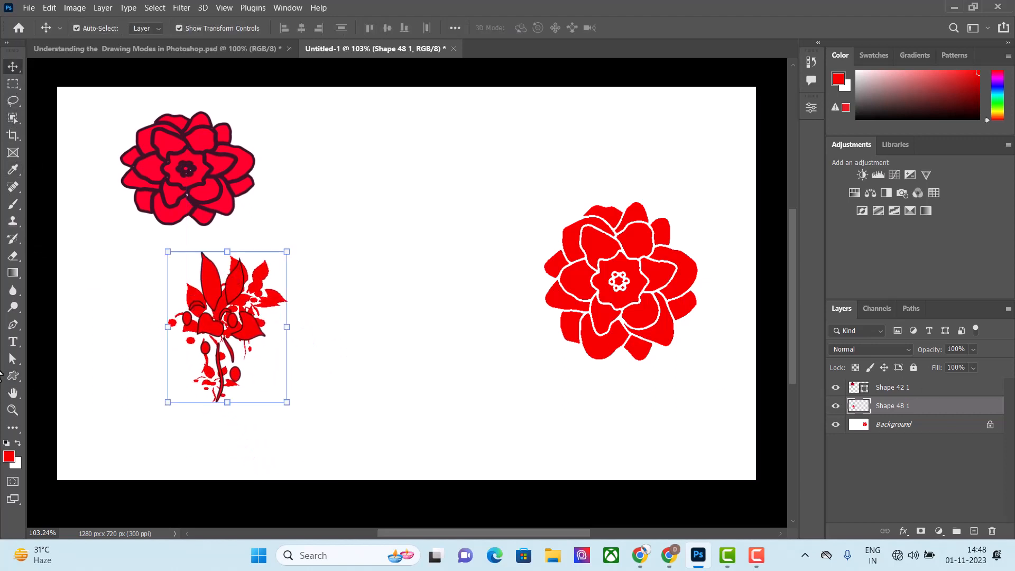
Return to the Custom Shape tool and add three more small leafy flowers in Pixels mode to the moved drawing
click(13, 376)
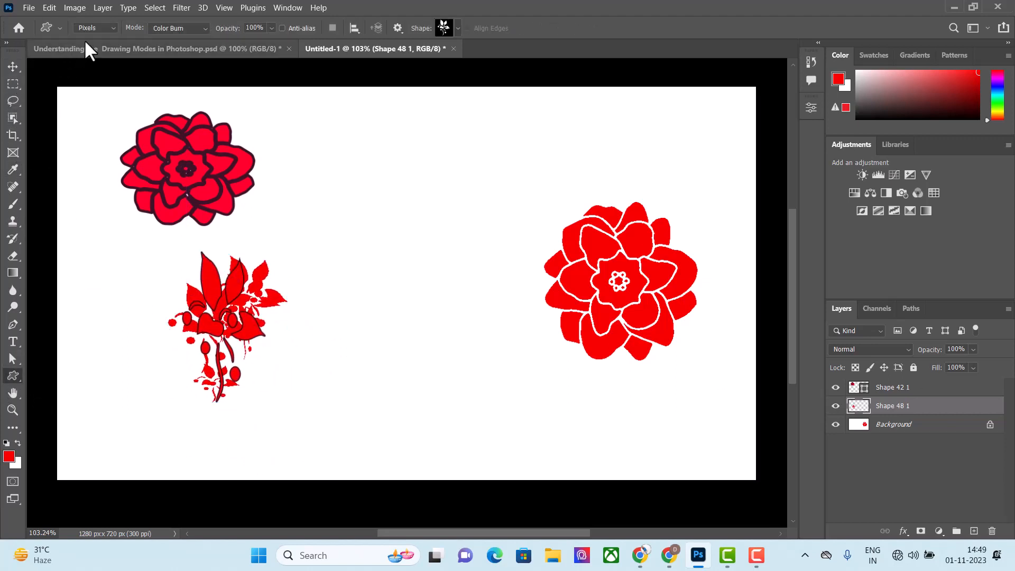
drag(224, 322, 310, 330)
drag(204, 292, 234, 349)
drag(167, 328, 203, 371)
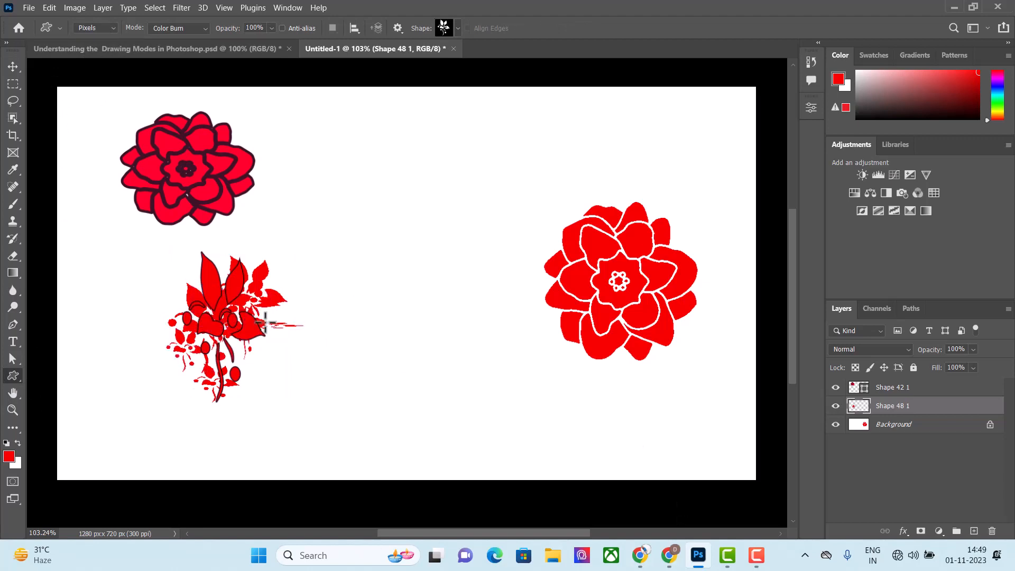